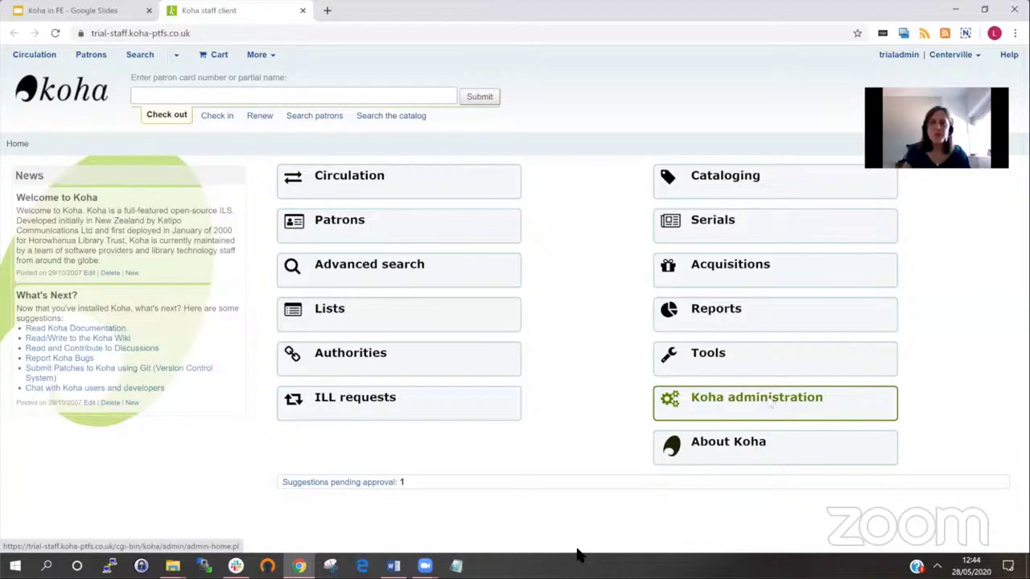
- Open Koha administration, look over its parameter sections, and open the patron categories list
left_click(770, 404)
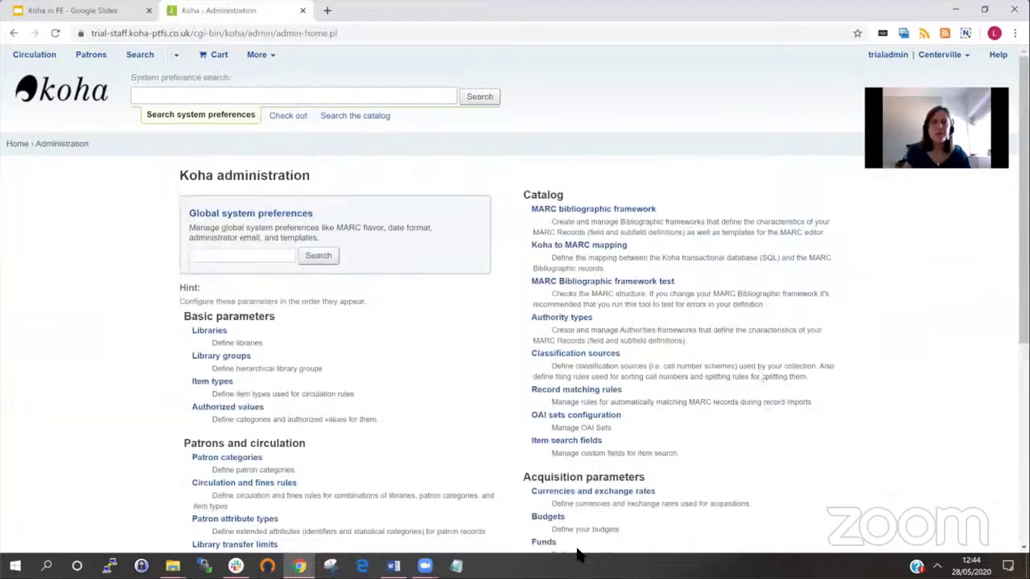
scroll(885, 324, "down", 1)
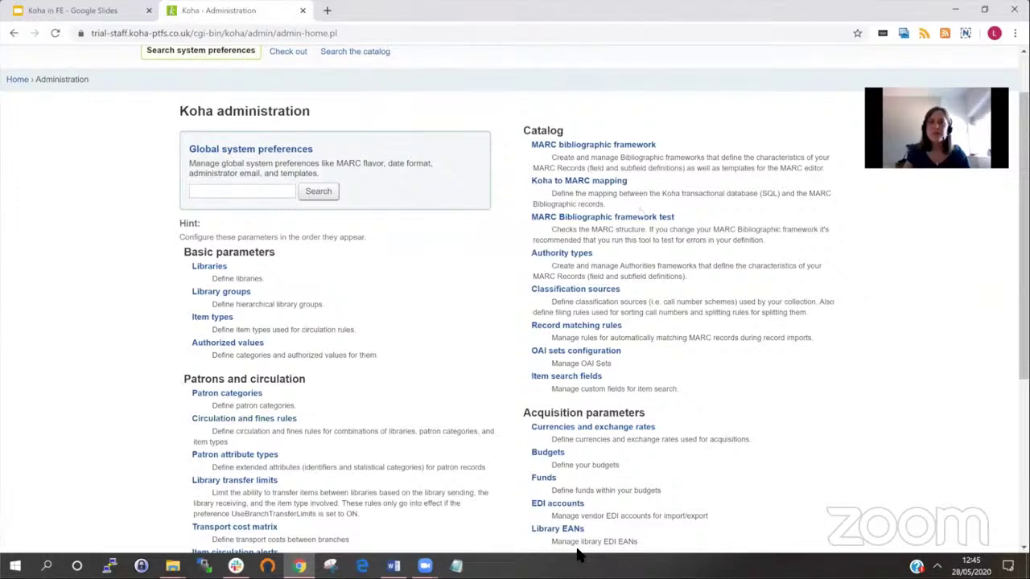
scroll(777, 407, "down", 2)
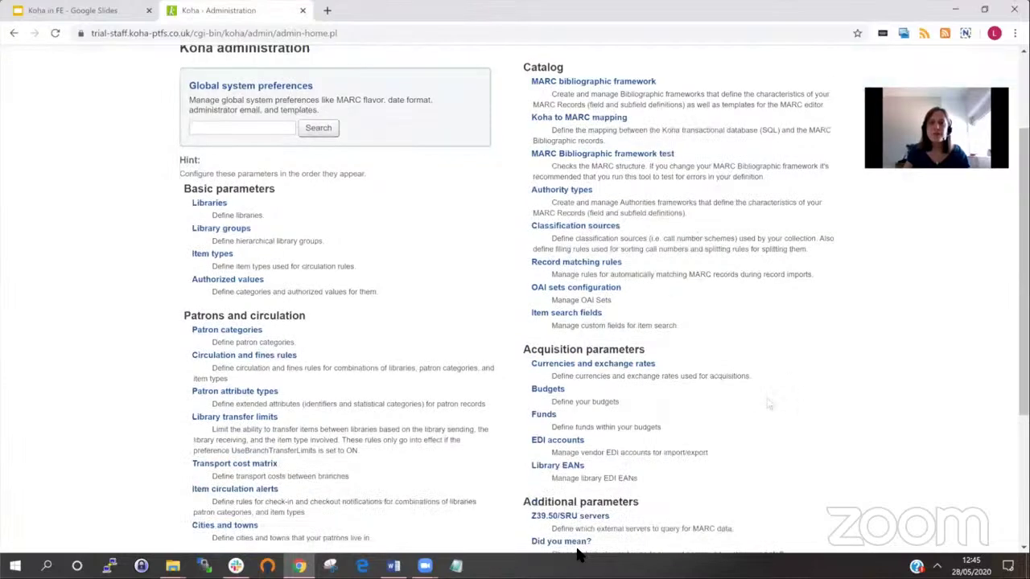
scroll(804, 458, "down", 1)
scroll(809, 457, "up", 2)
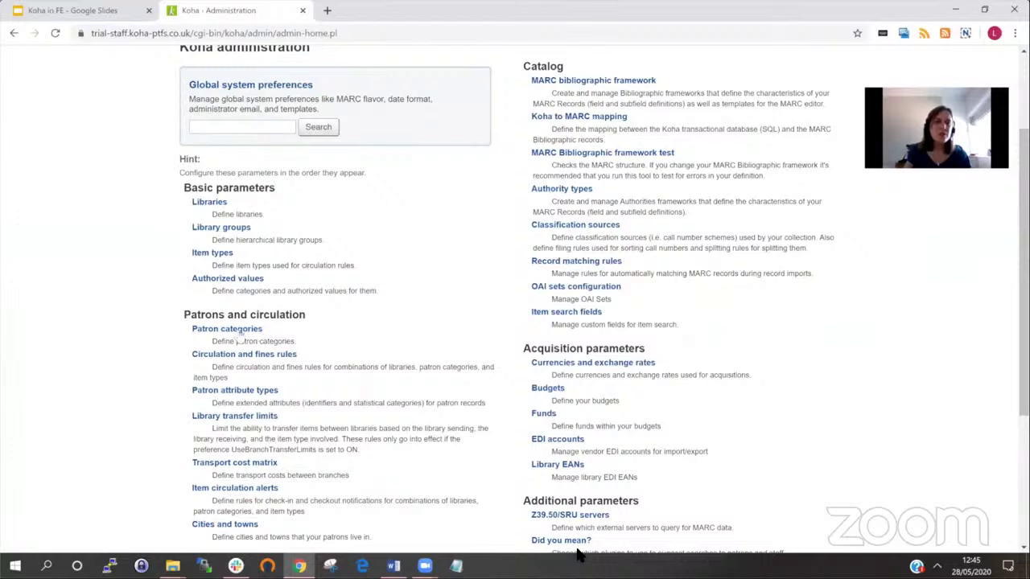
left_click(239, 330)
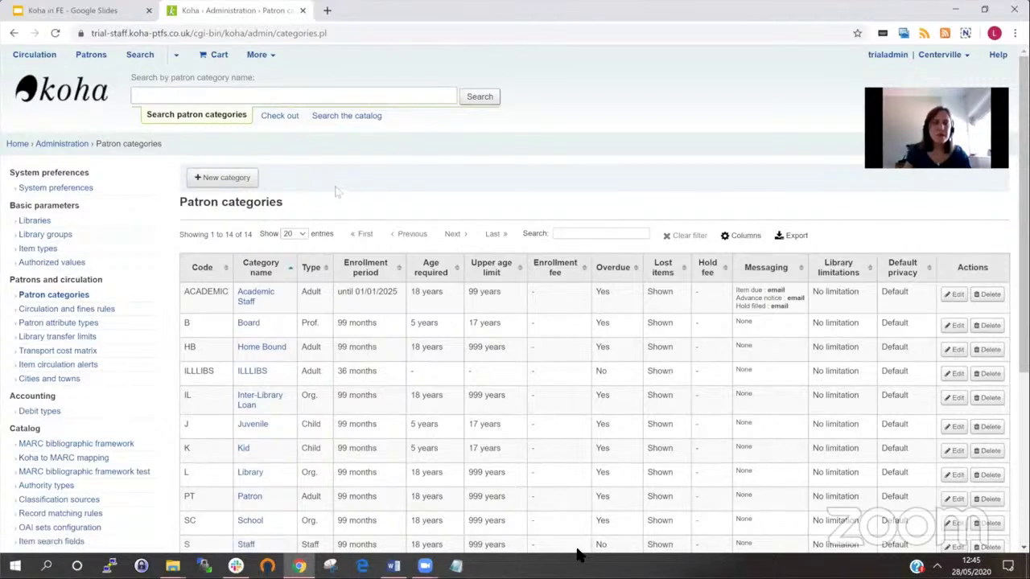
- Open the Tools page from the staff home page, review the available tools, and return to the home page
left_click(17, 144)
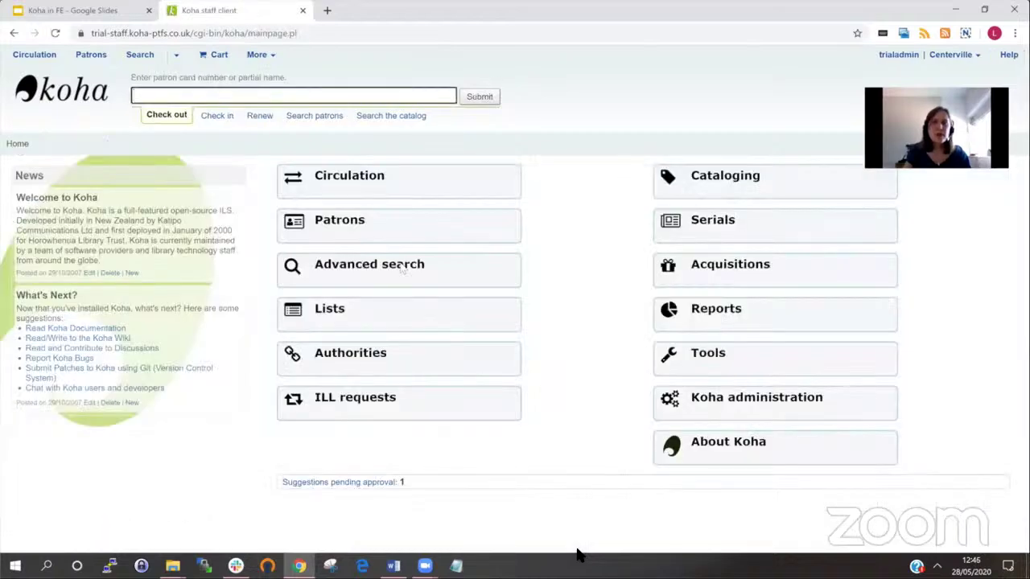
left_click(715, 360)
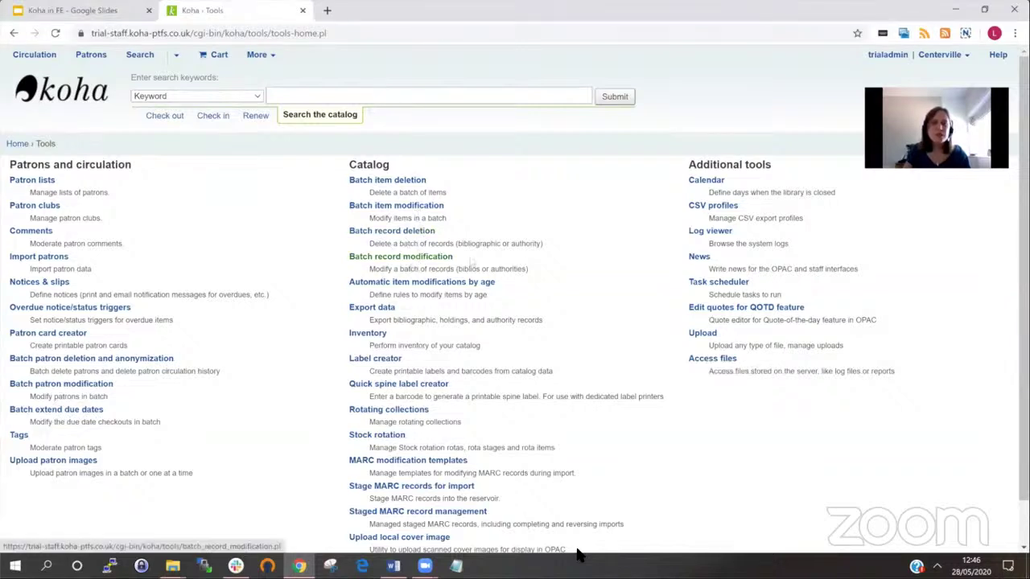
scroll(598, 278, "down", 1)
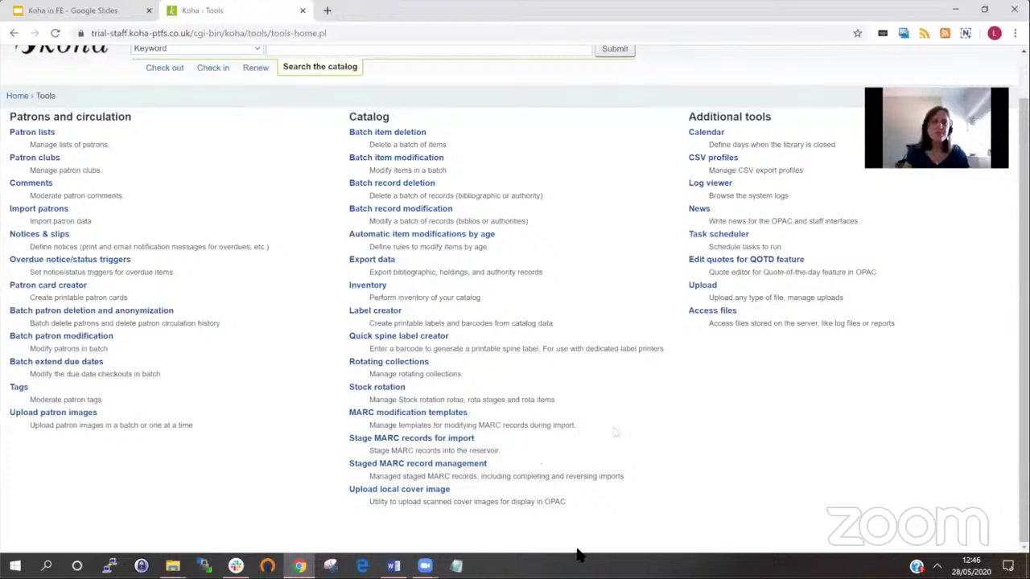
scroll(615, 432, "up", 2)
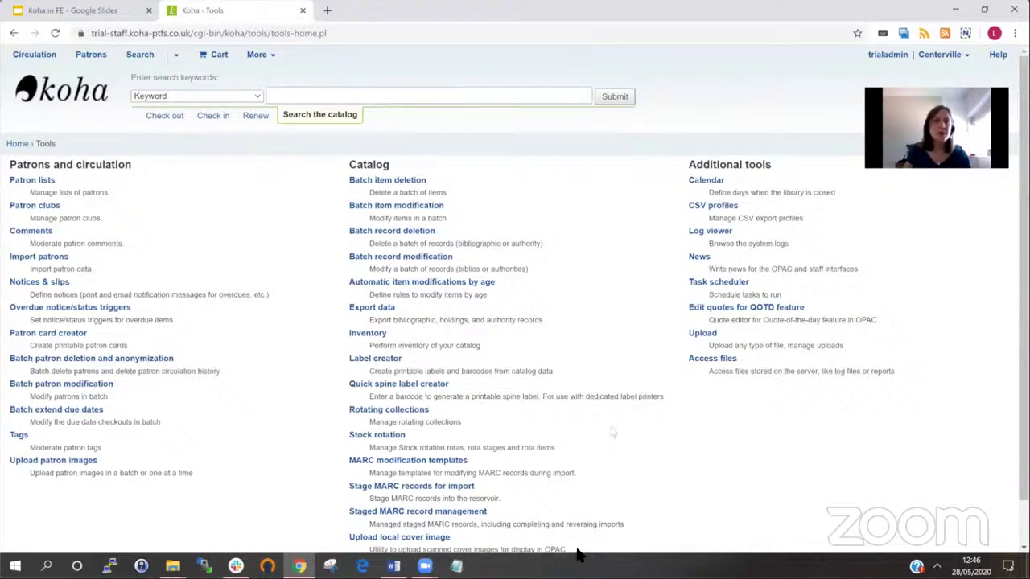
left_click(14, 144)
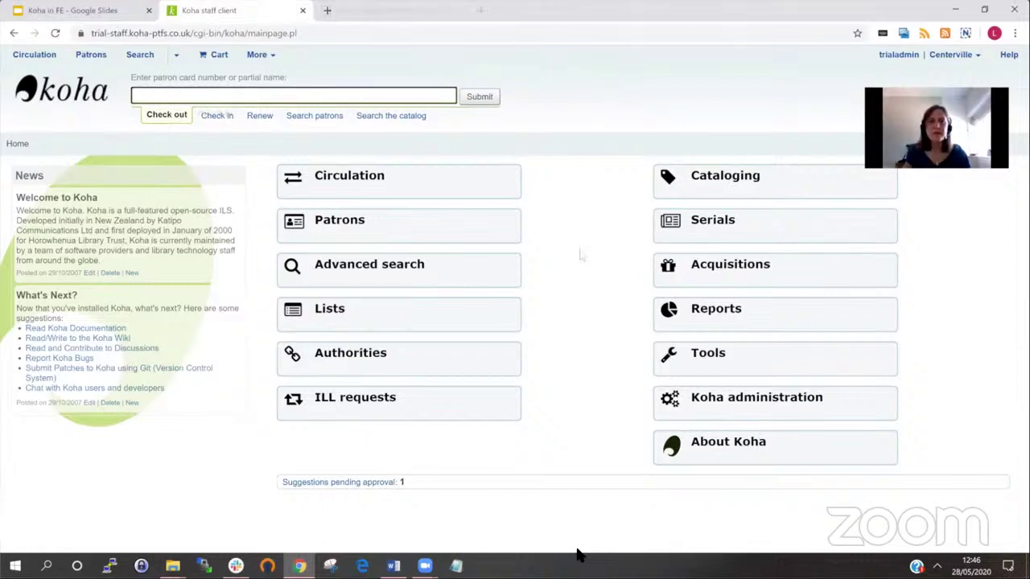
- Switch to the Leeds College of Music catalogue and run a Discovery search for "music production technology"
middle_click(215, 115)
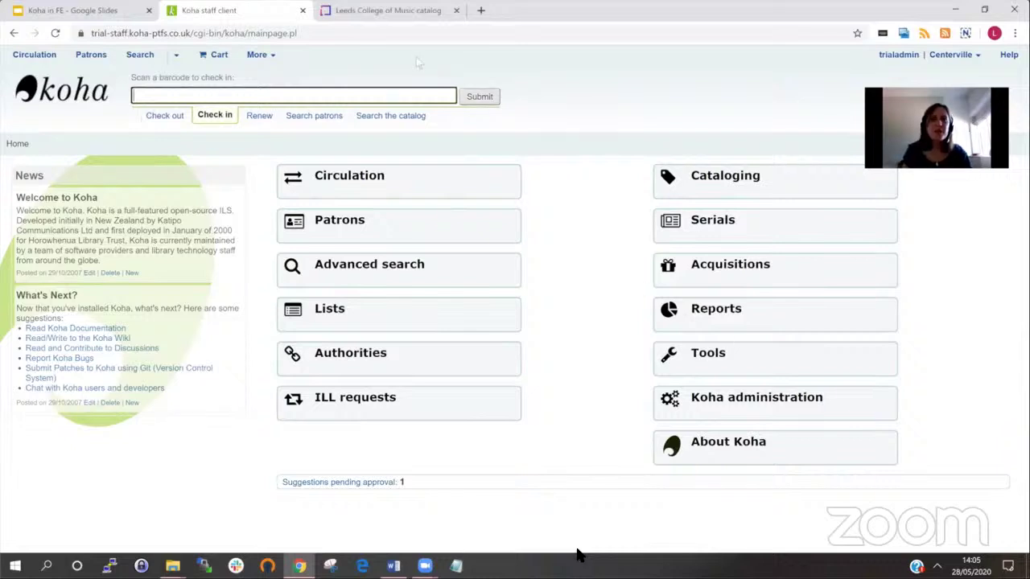
left_click(400, 18)
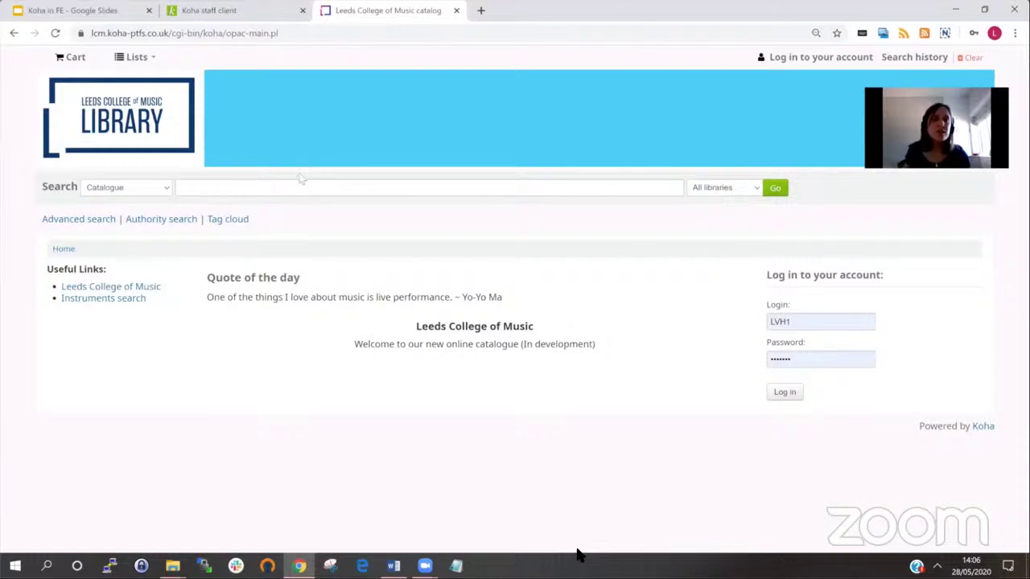
left_click(165, 190)
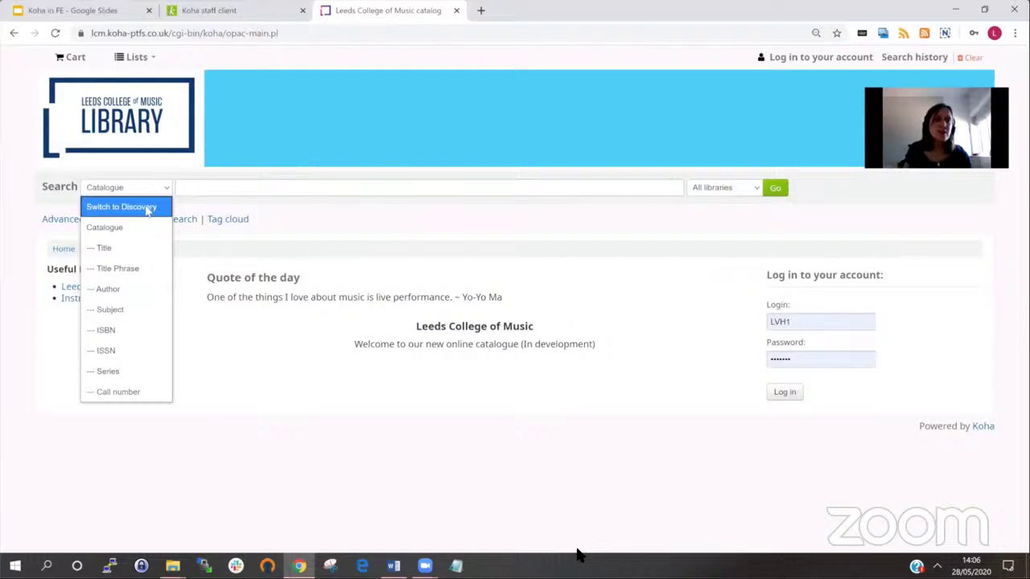
left_click(150, 209)
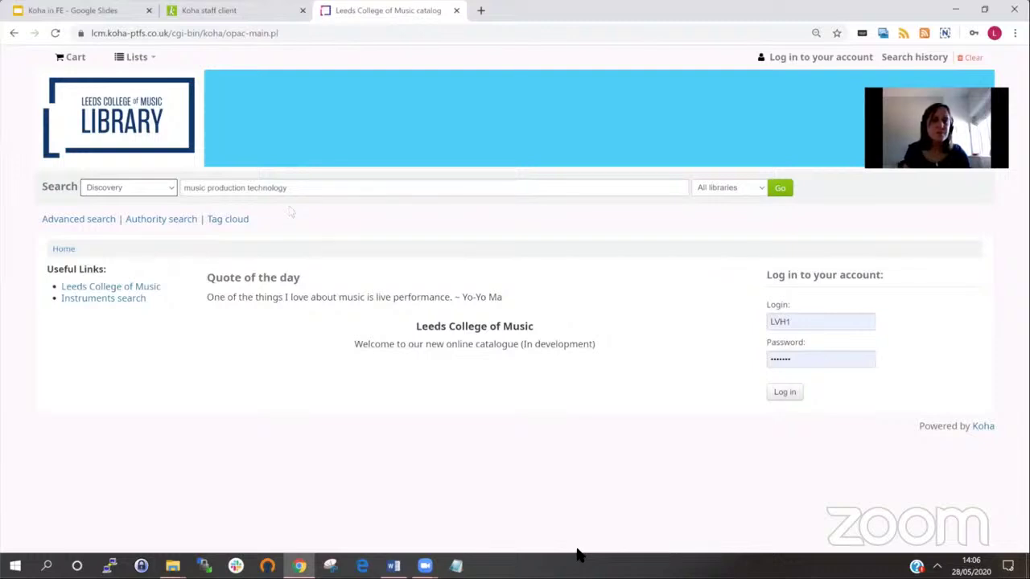
left_click(303, 187)
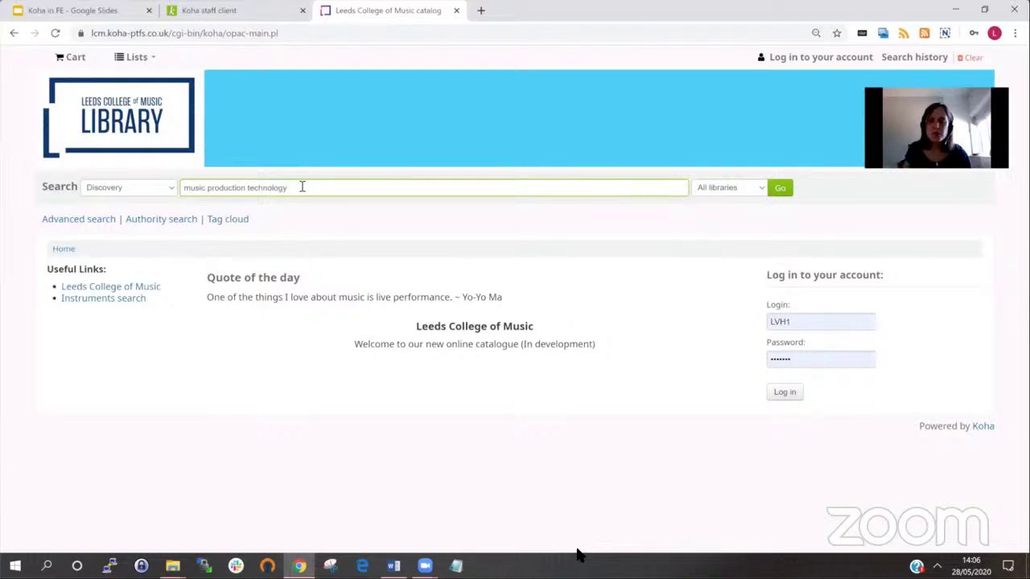
key("Return")
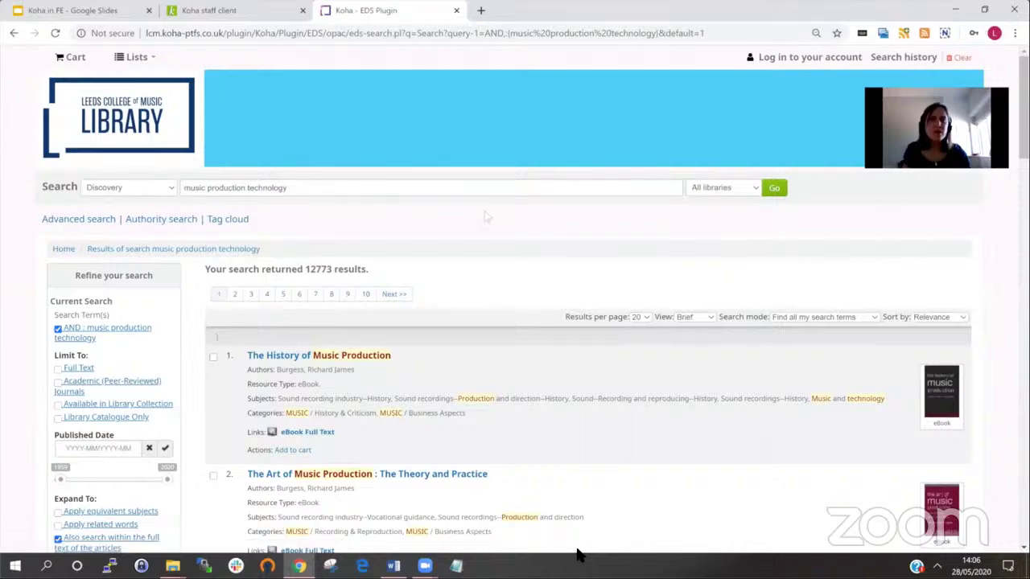
- Look through the music production technology results and limit them to Library Catalogue Only
scroll(486, 217, "down", 1)
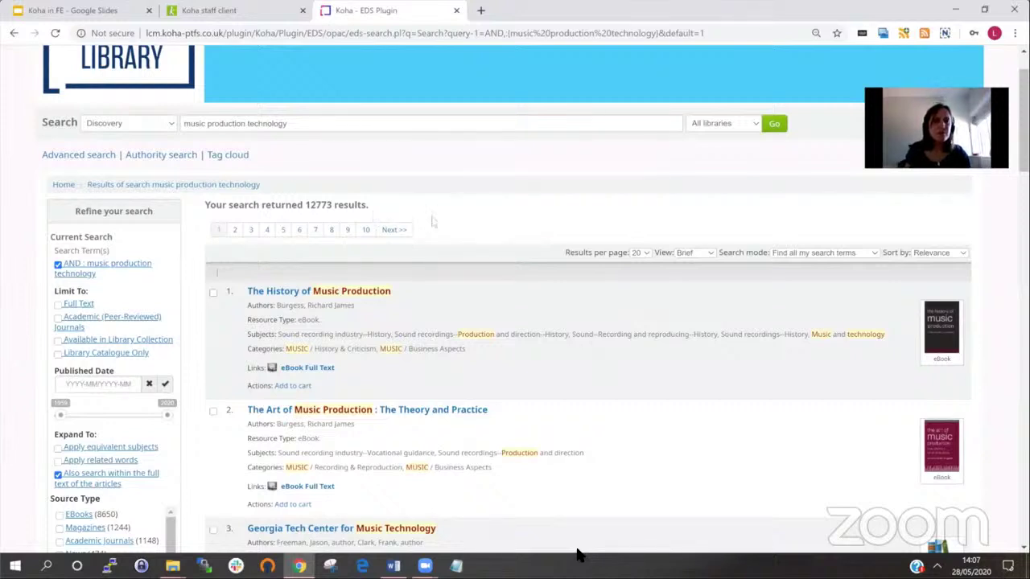
scroll(435, 231, "down", 1)
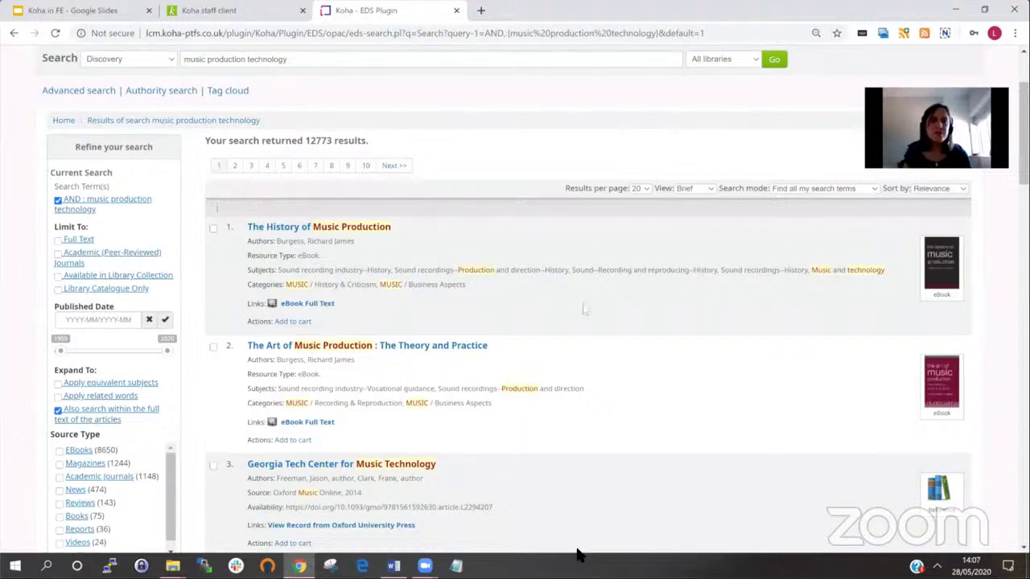
scroll(585, 308, "down", 1)
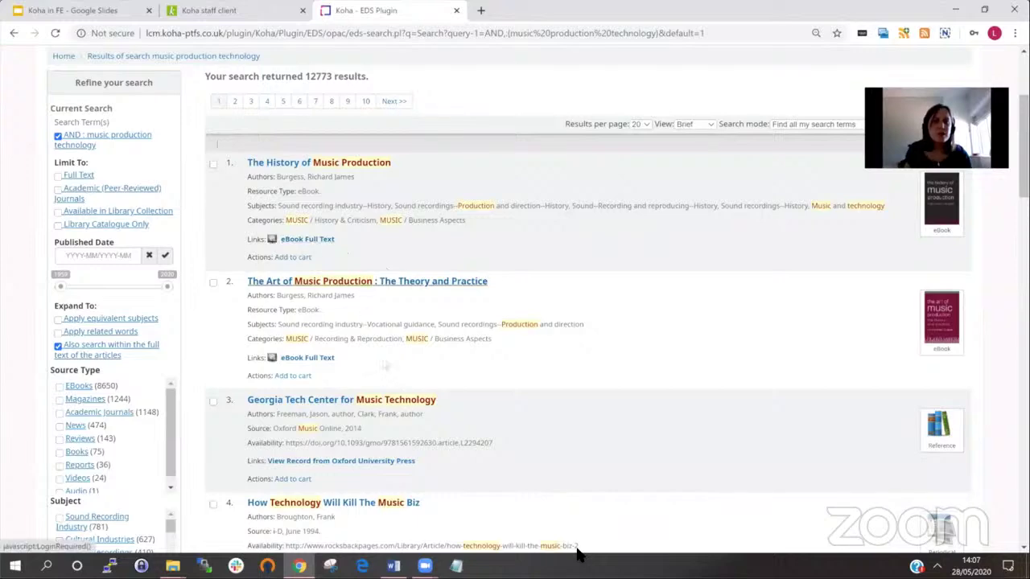
scroll(385, 365, "down", 2)
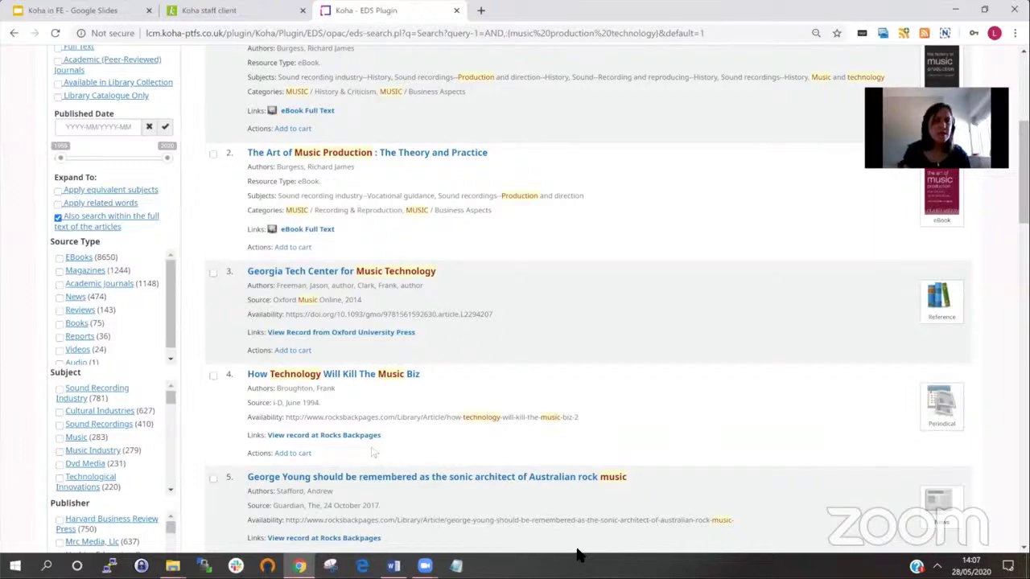
scroll(561, 351, "up", 2)
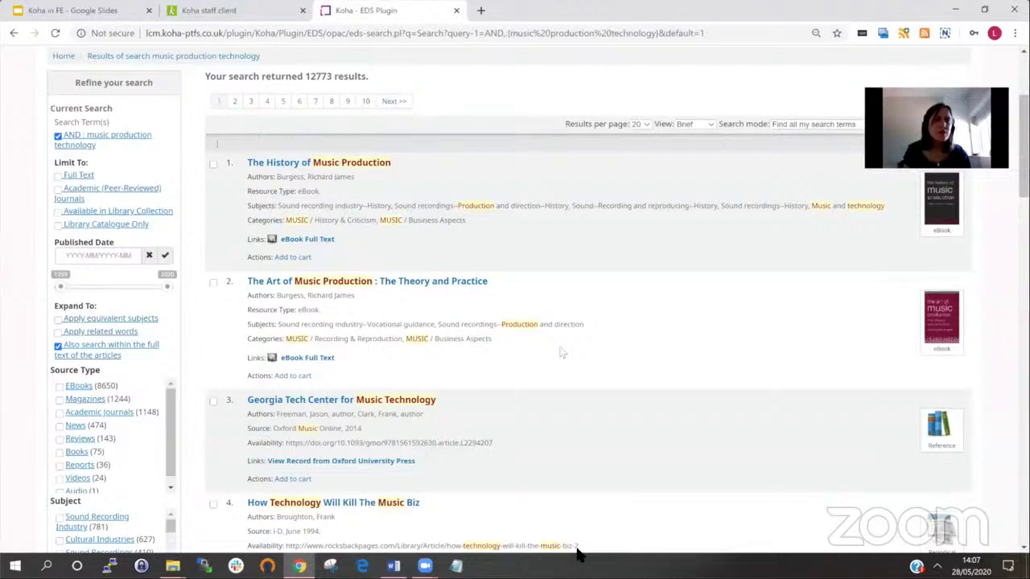
left_click(61, 226)
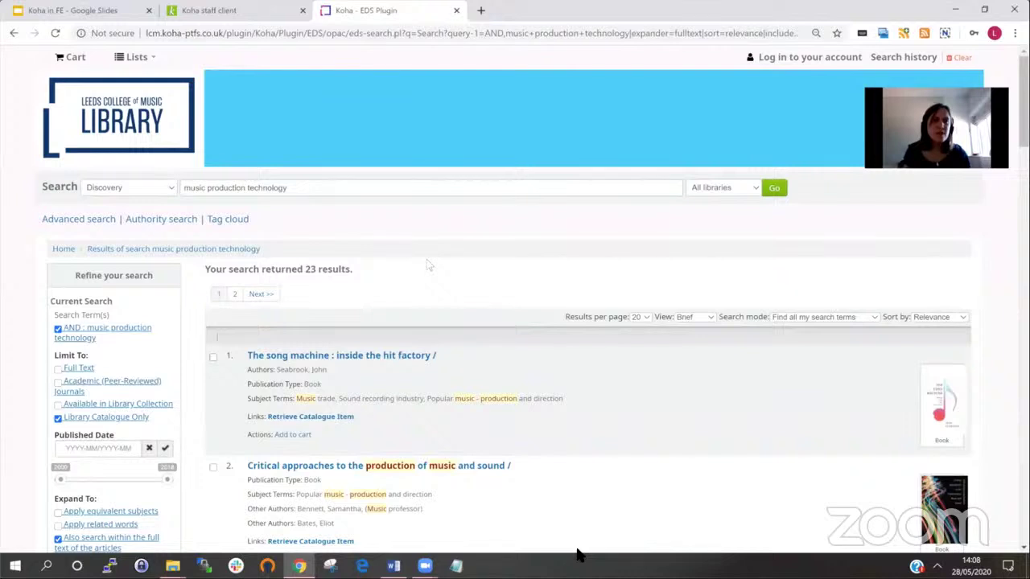
- Open the Discovery advanced search and examine its search modes, expanders and result limits
left_click(77, 224)
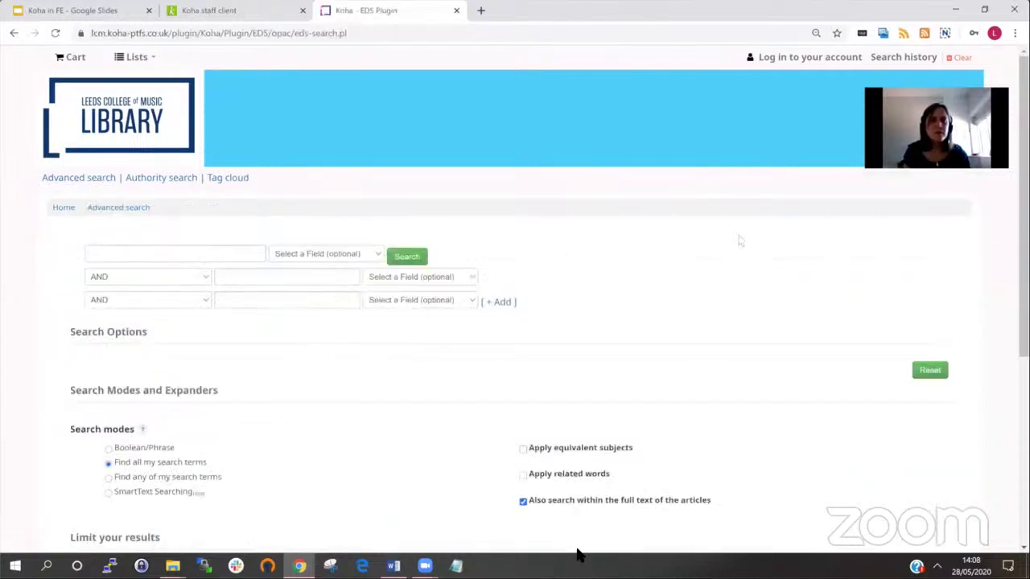
scroll(739, 233, "down", 1)
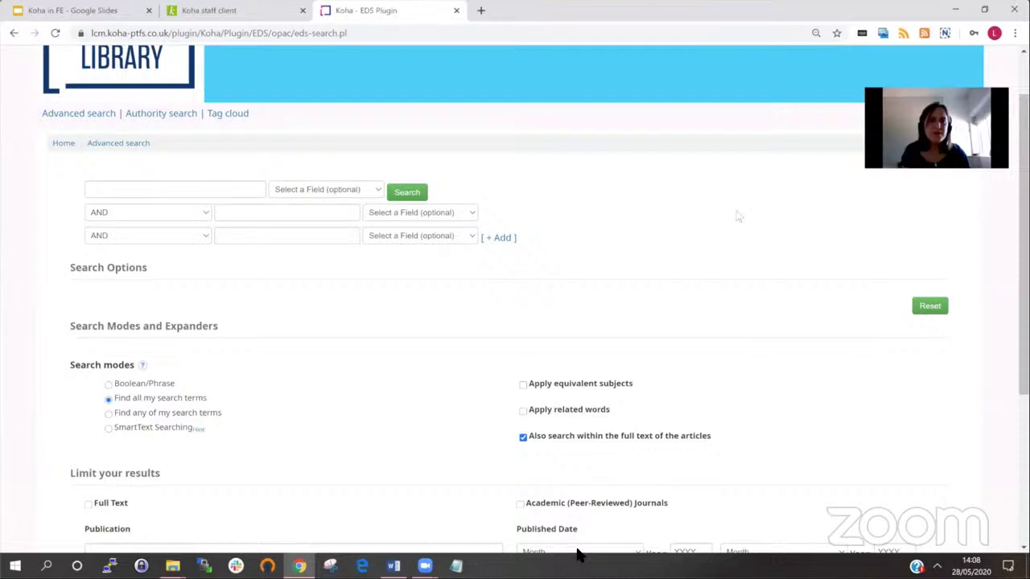
scroll(736, 216, "down", 1)
scroll(752, 318, "down", 1)
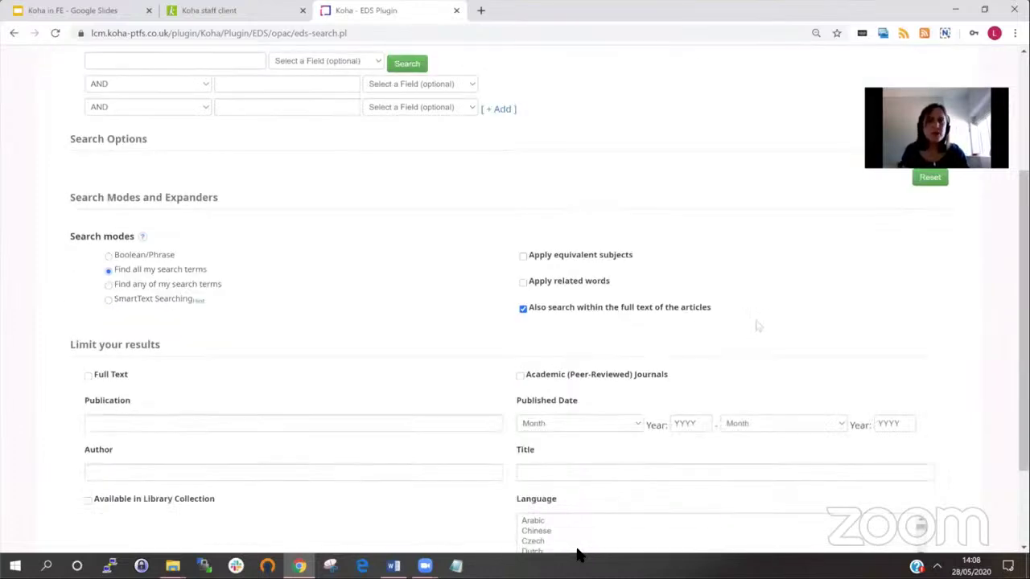
scroll(758, 326, "up", 3)
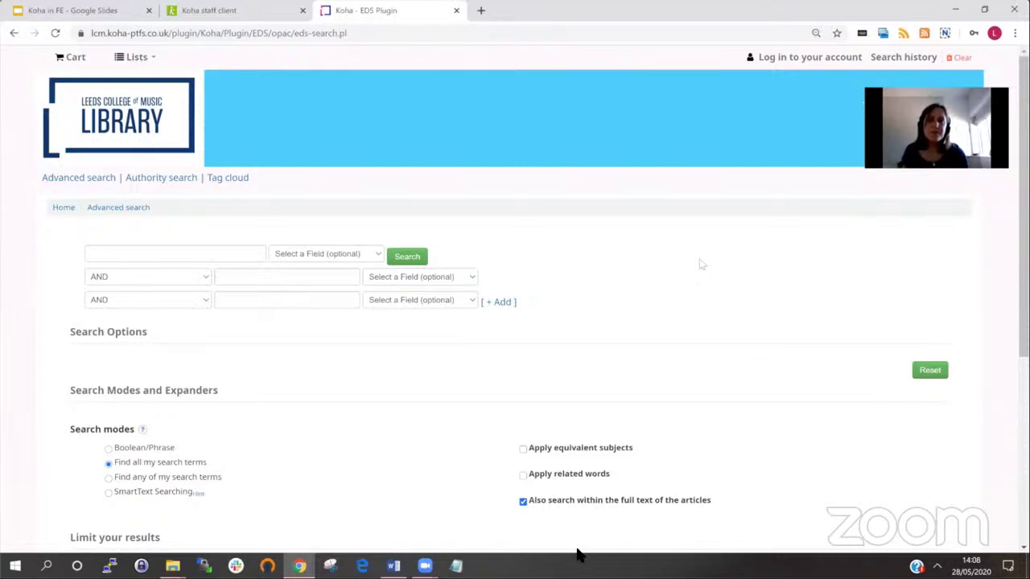
- Return to the catalogue home page and log in to the library account with the saved credentials
left_click(61, 209)
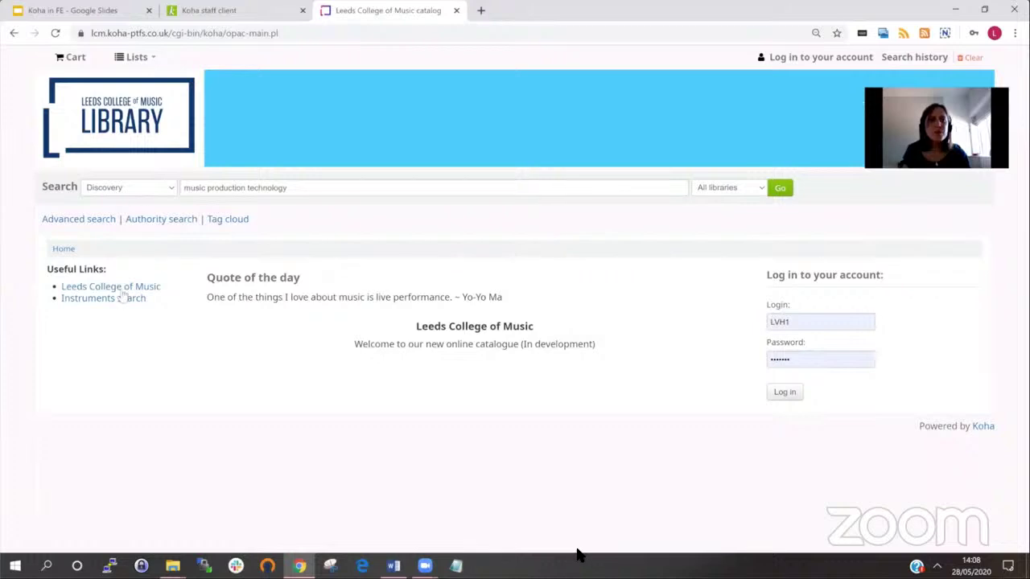
left_click(814, 61)
left_click(511, 294)
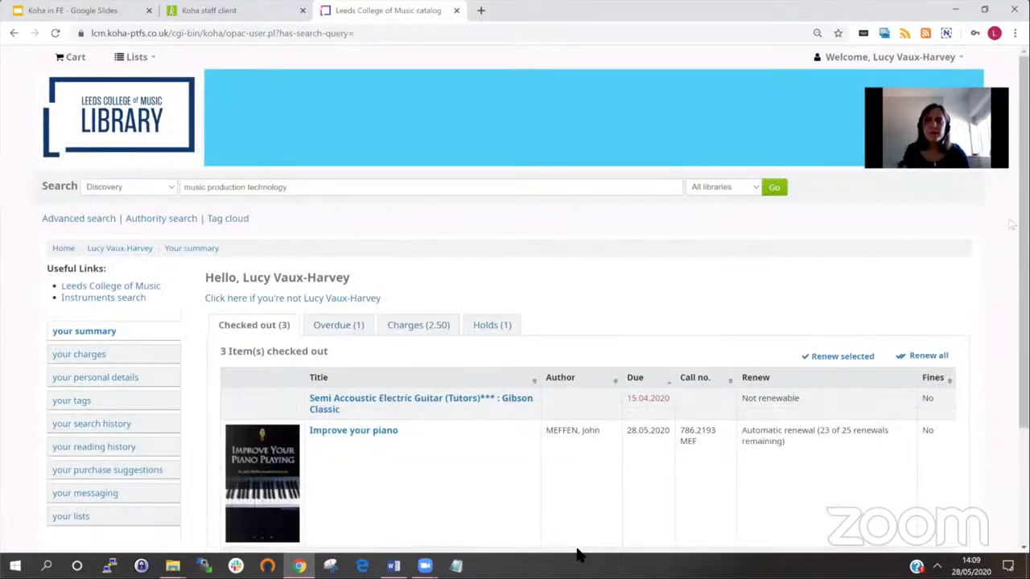
- Review the checked-out items and renewal options in the account summary, and return to the catalogue home page
scroll(1012, 211, "down", 1)
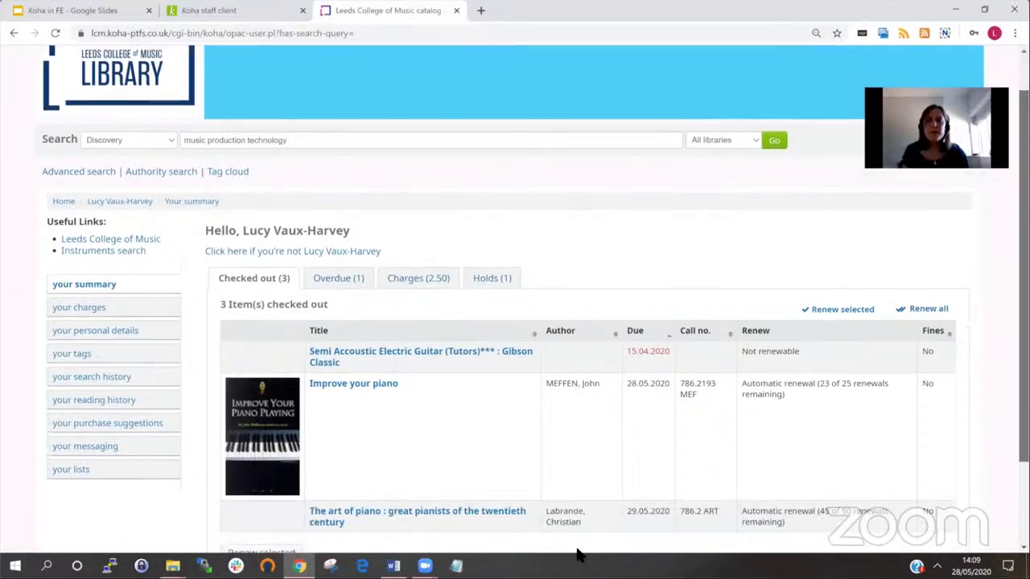
scroll(1011, 211, "down", 1)
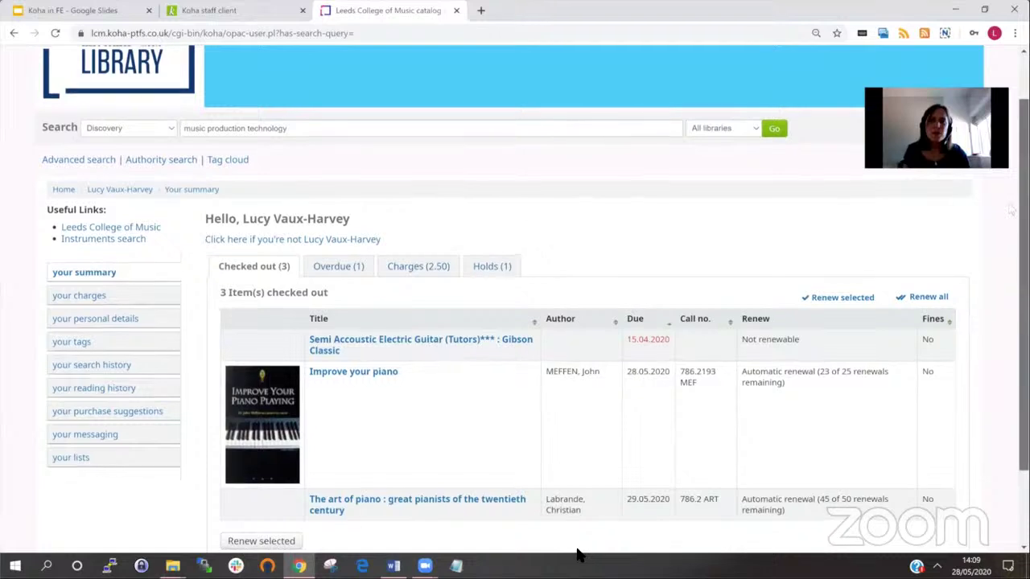
scroll(1012, 226, "down", 1)
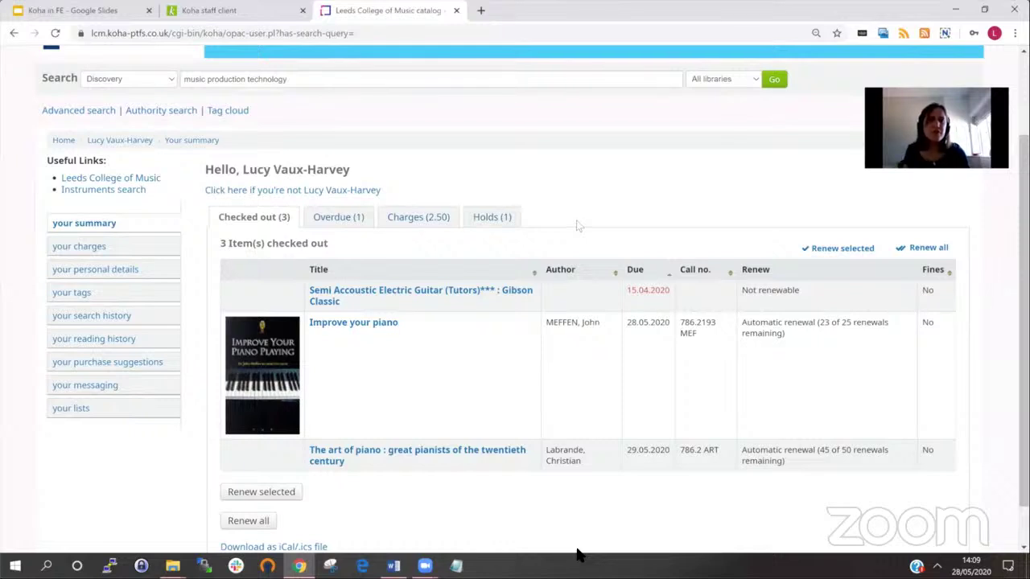
scroll(576, 225, "up", 1)
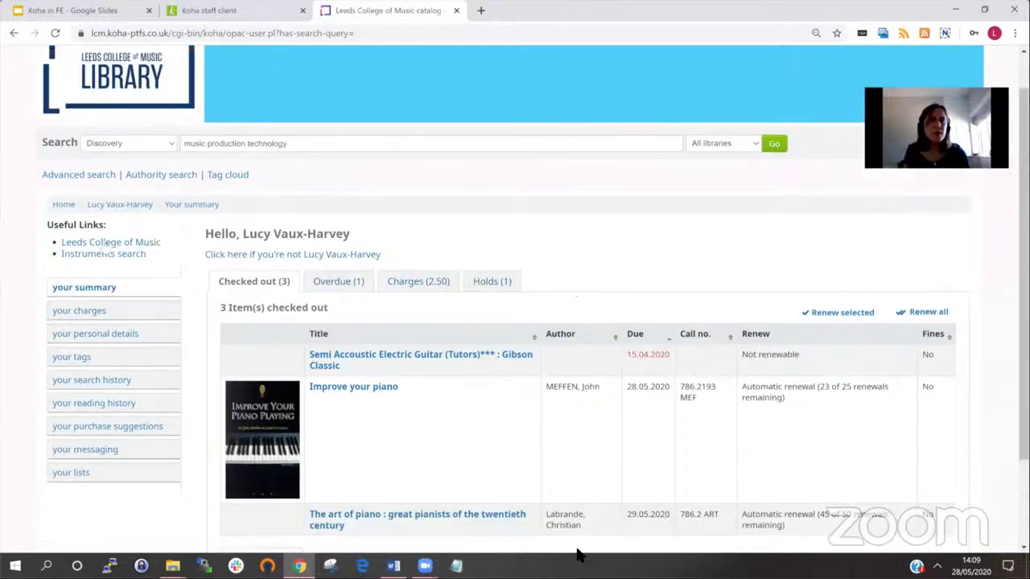
left_click(63, 205)
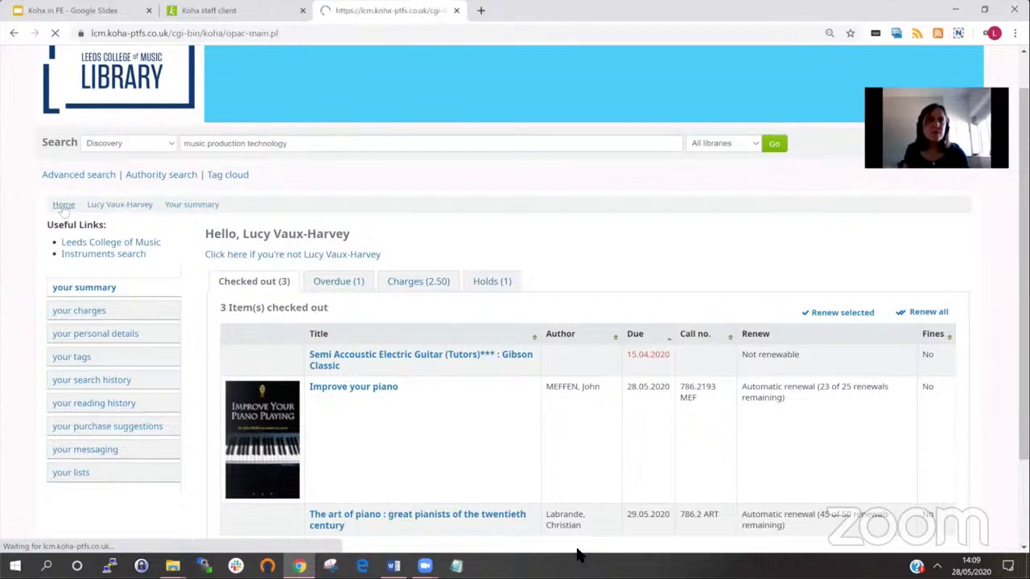
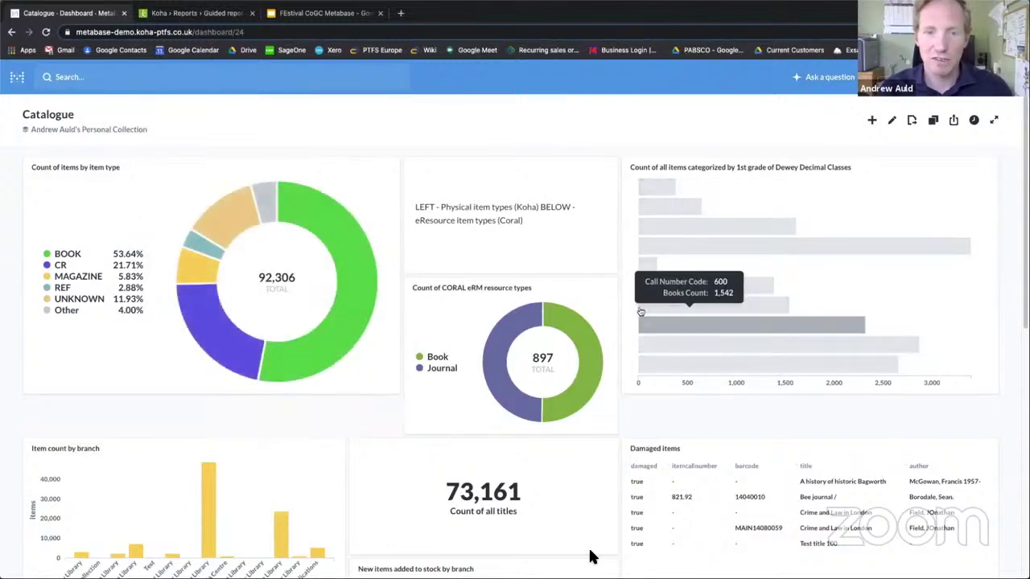
- Review the item, branch and stock charts on the Catalogue dashboard in Metabase
scroll(635, 306, "down", 2)
scroll(635, 308, "down", 3)
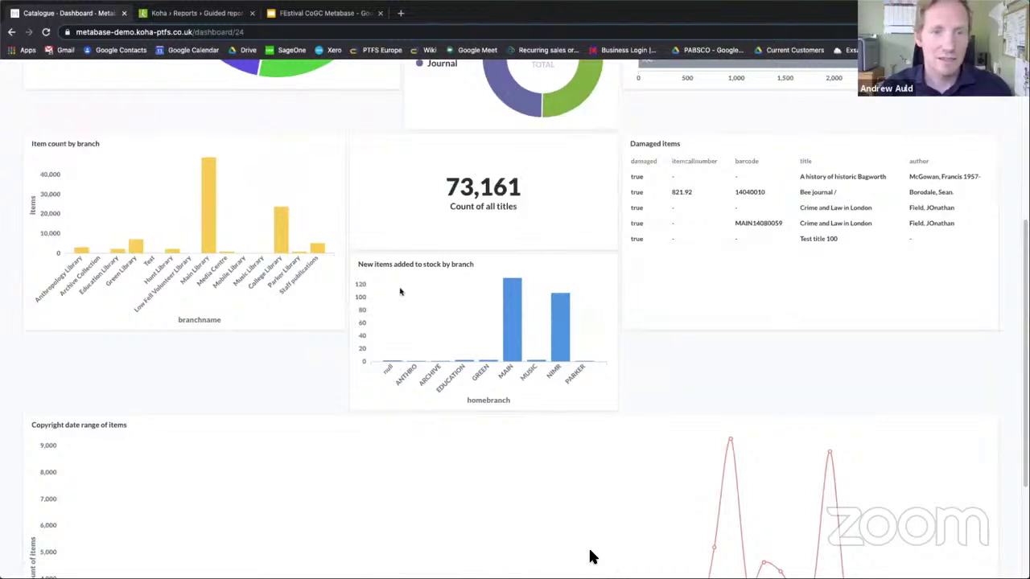
- Examine the copyright date range, new stock, CORAL resource type and item type charts on the Catalogue dashboard
scroll(593, 278, "down", 2)
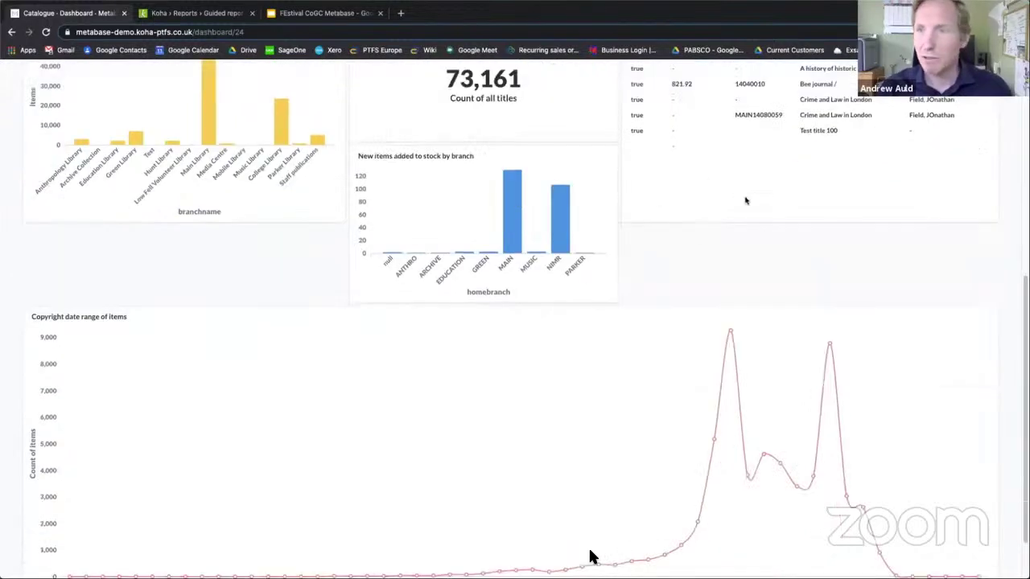
scroll(372, 346, "down", 1)
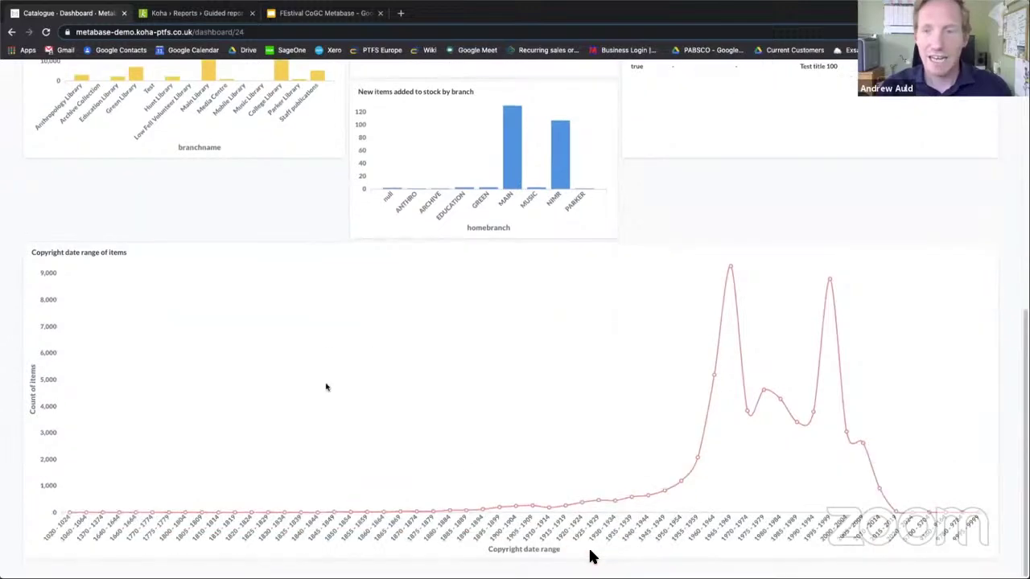
scroll(507, 341, "up", 2)
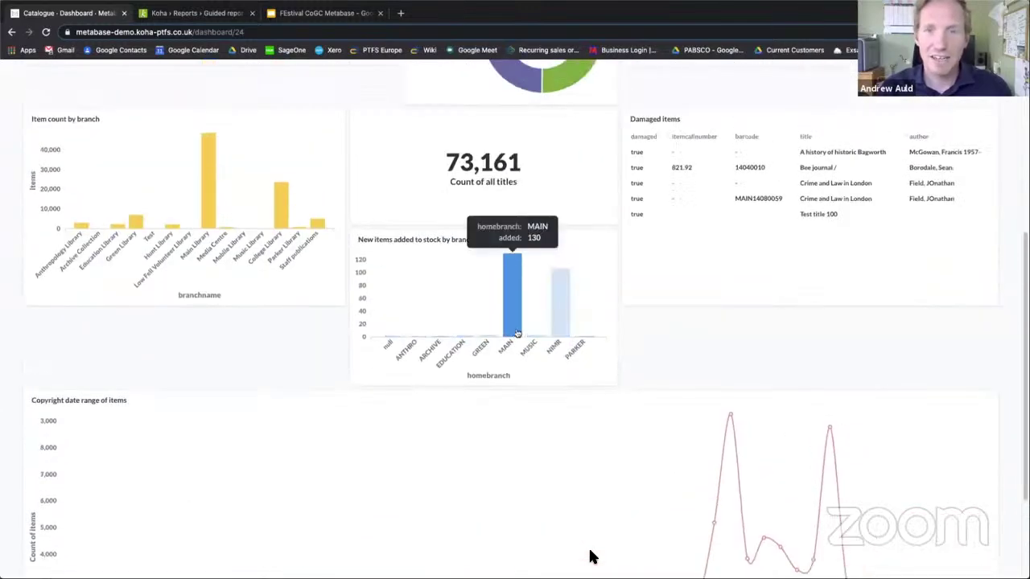
scroll(519, 322, "up", 3)
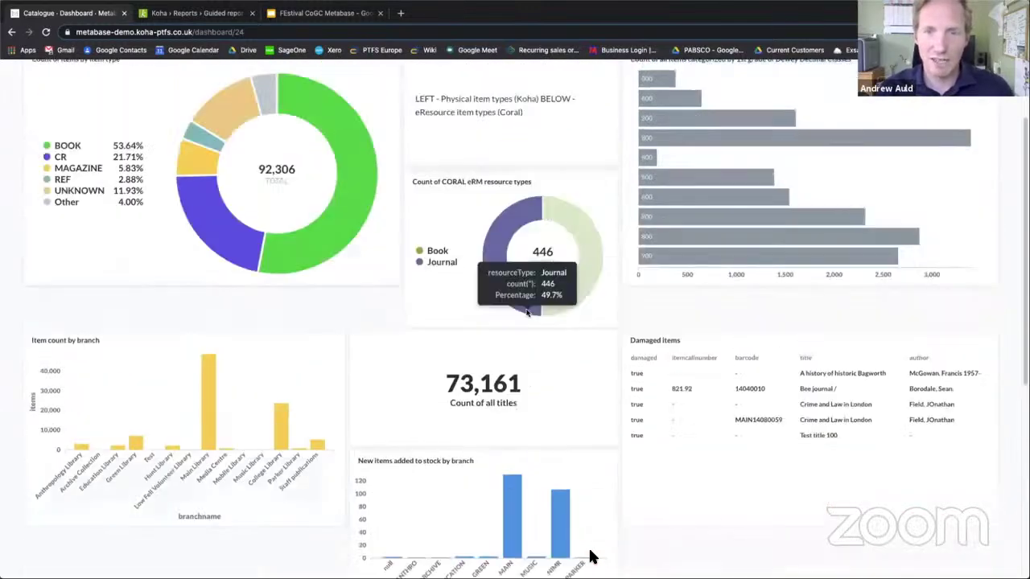
scroll(527, 312, "up", 2)
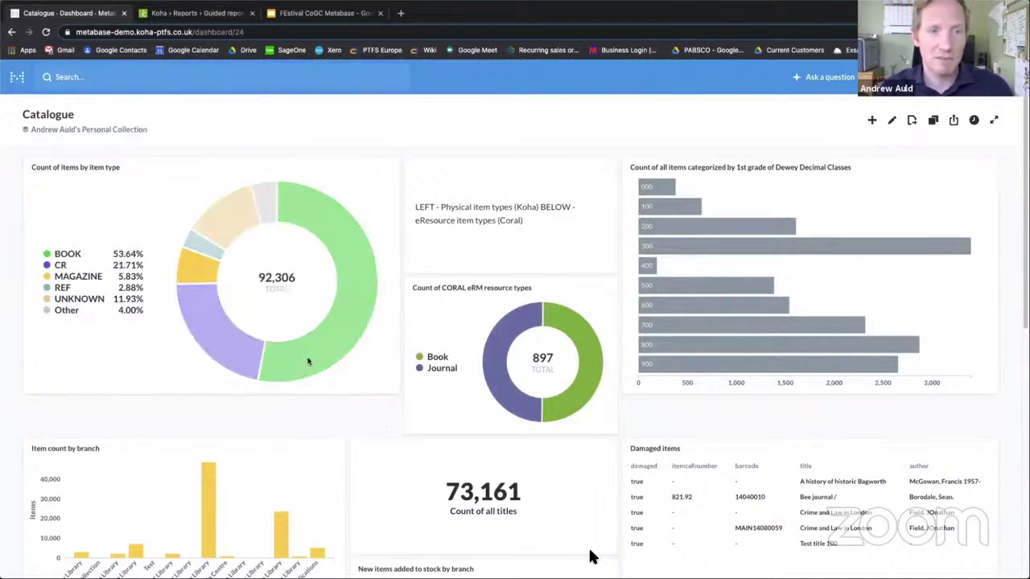
mouse_move(95, 295)
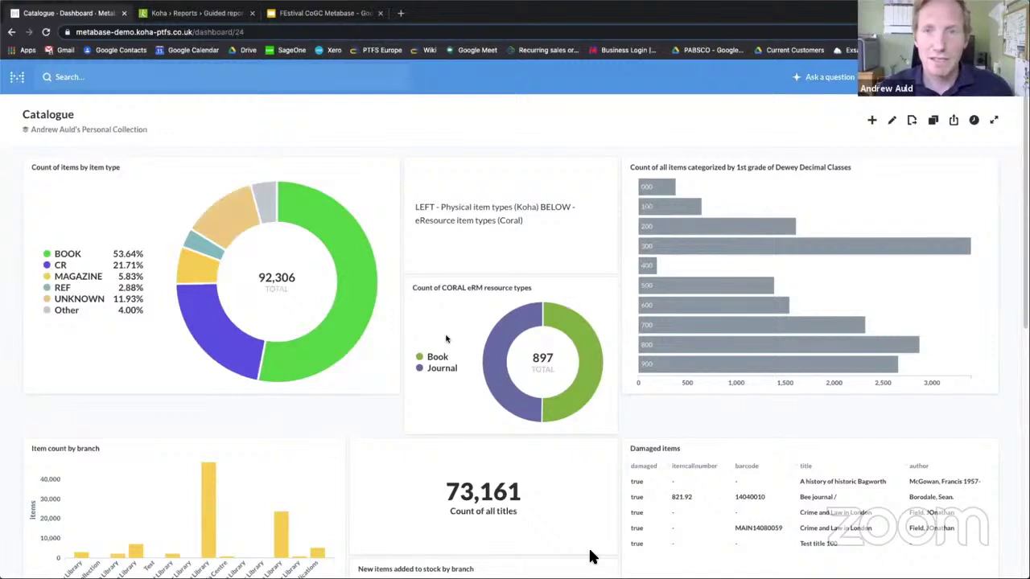
- Start a simple question on the issues table of the Koha_Demo1 database and dismiss the add-to-dashboard dialog
left_click(825, 76)
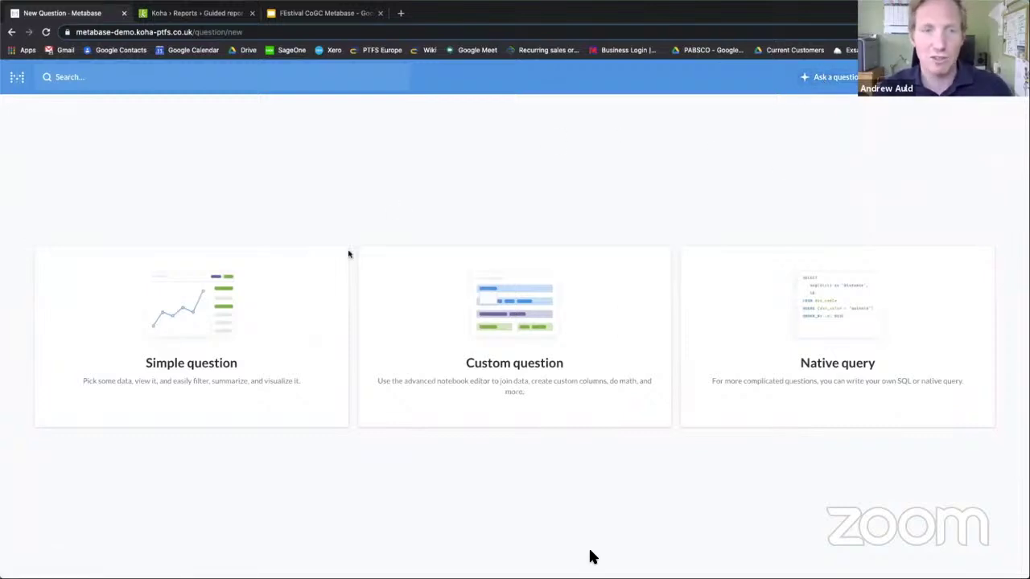
left_click(266, 304)
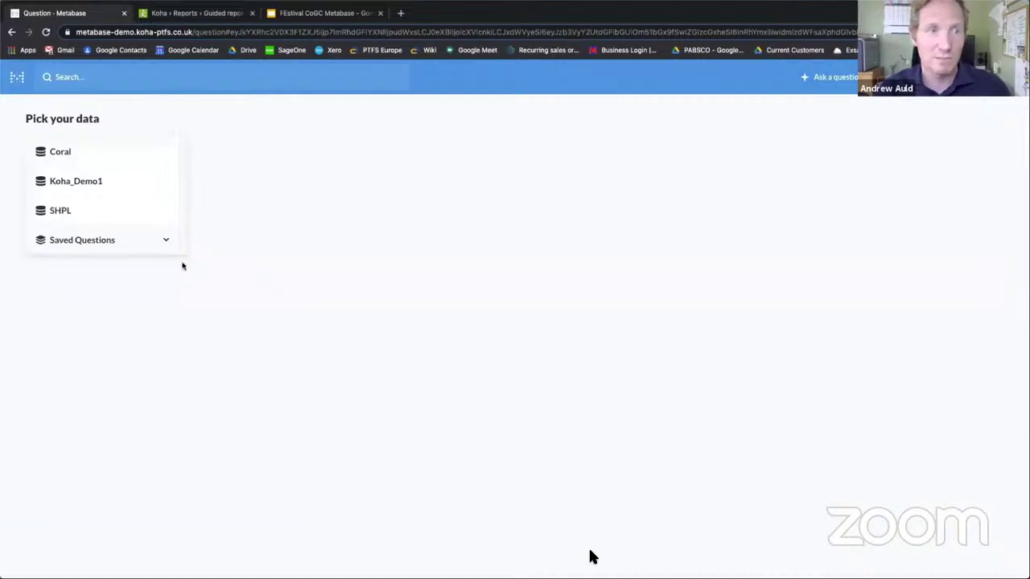
left_click(77, 183)
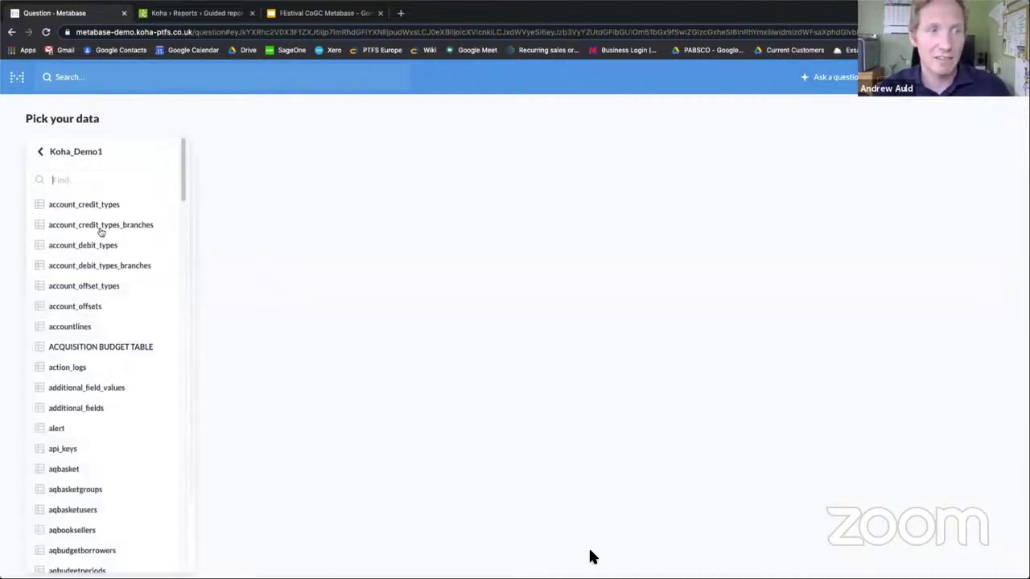
type("i")
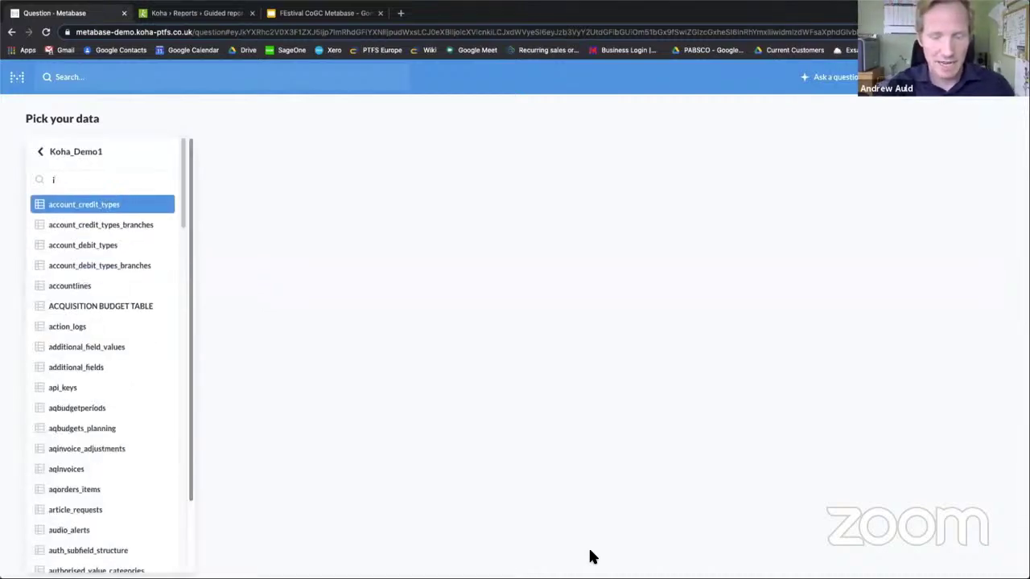
type("ssu")
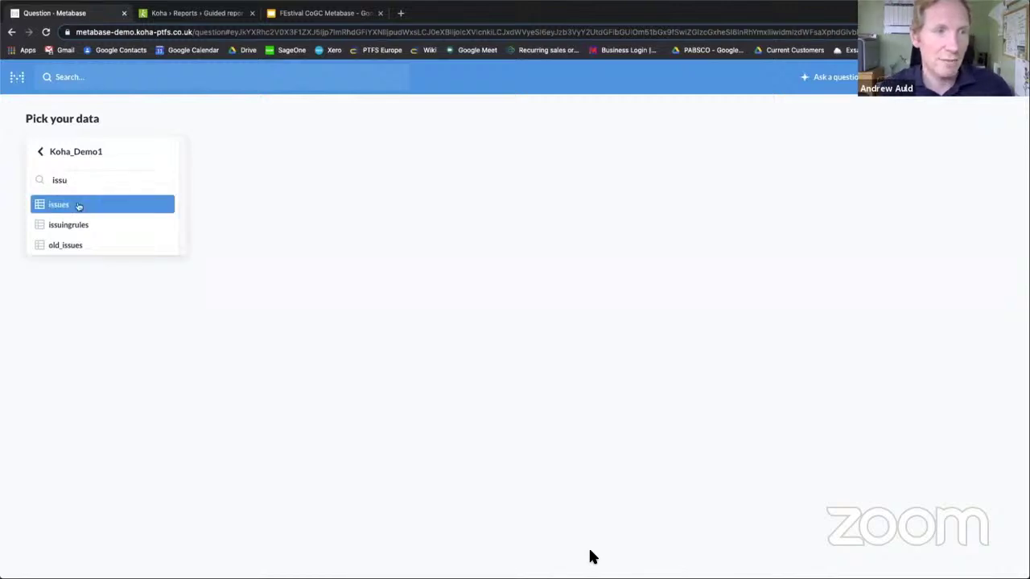
left_click(58, 206)
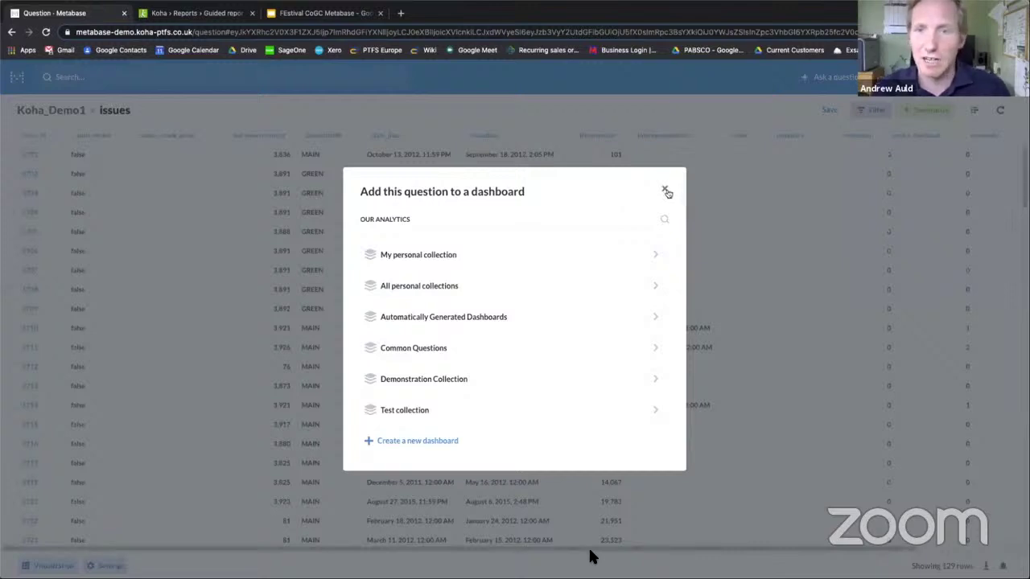
left_click(665, 191)
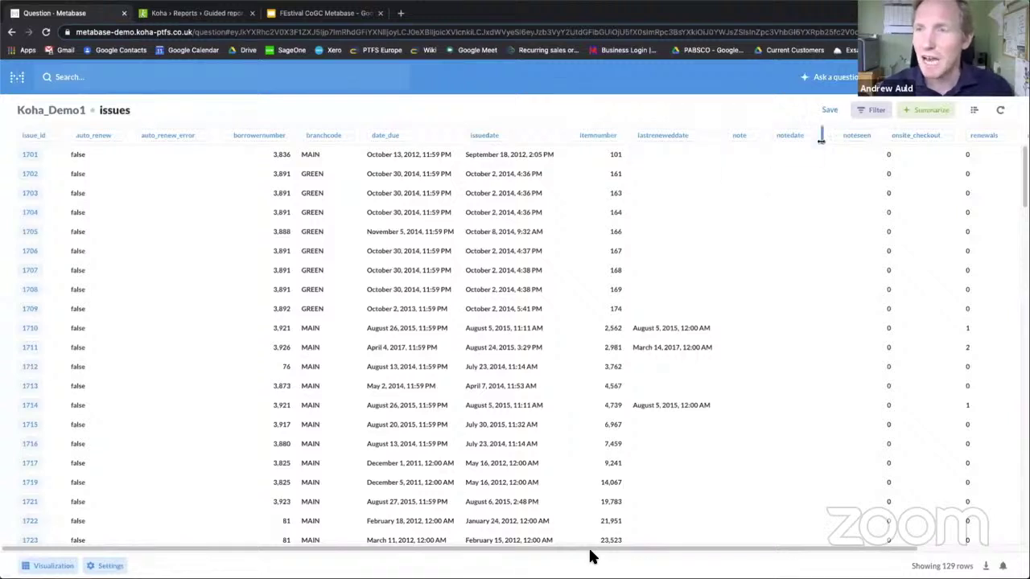
- Filter the issues by issuedate to the previous 90 days, including today
left_click(862, 112)
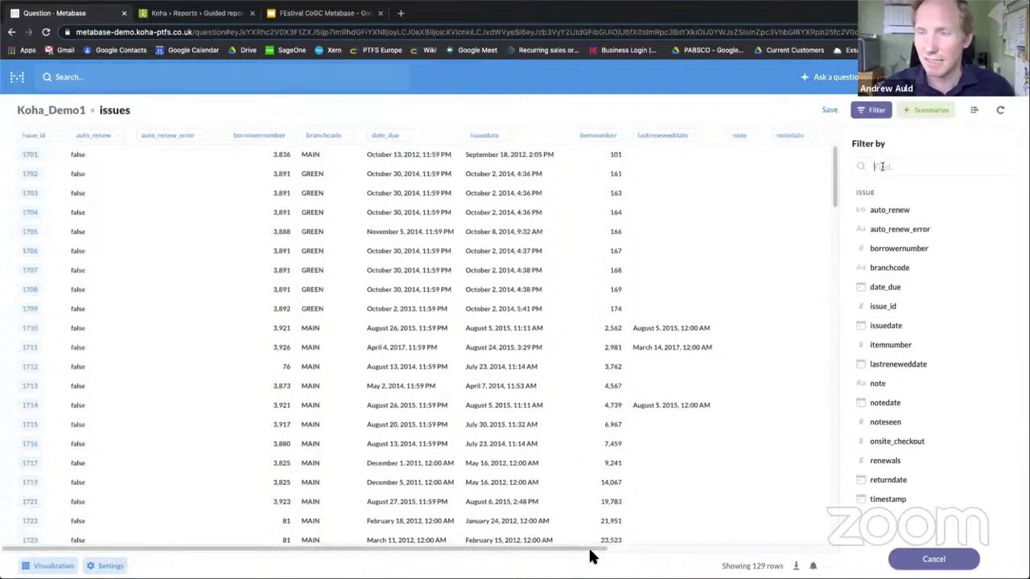
left_click(899, 325)
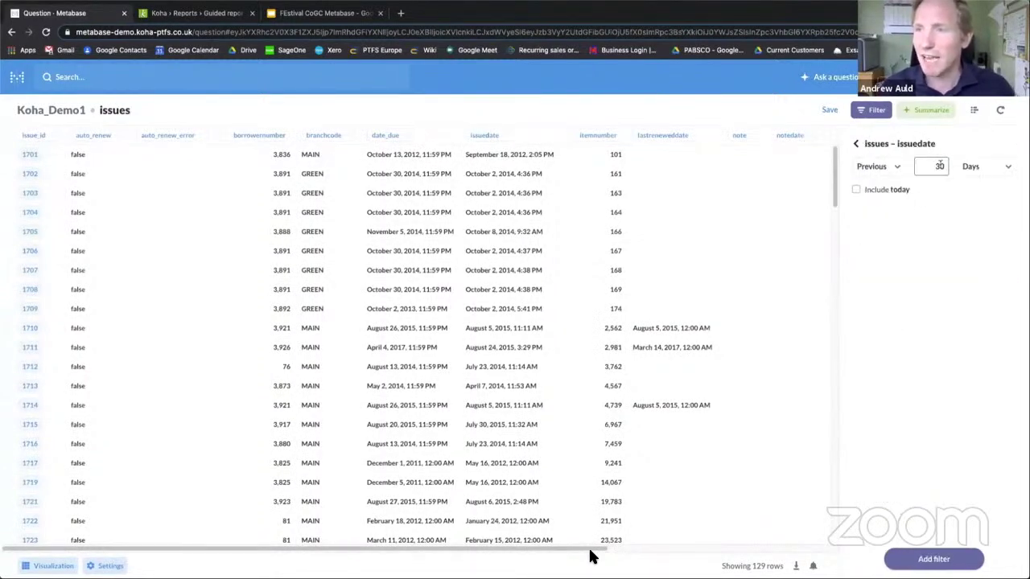
type("9")
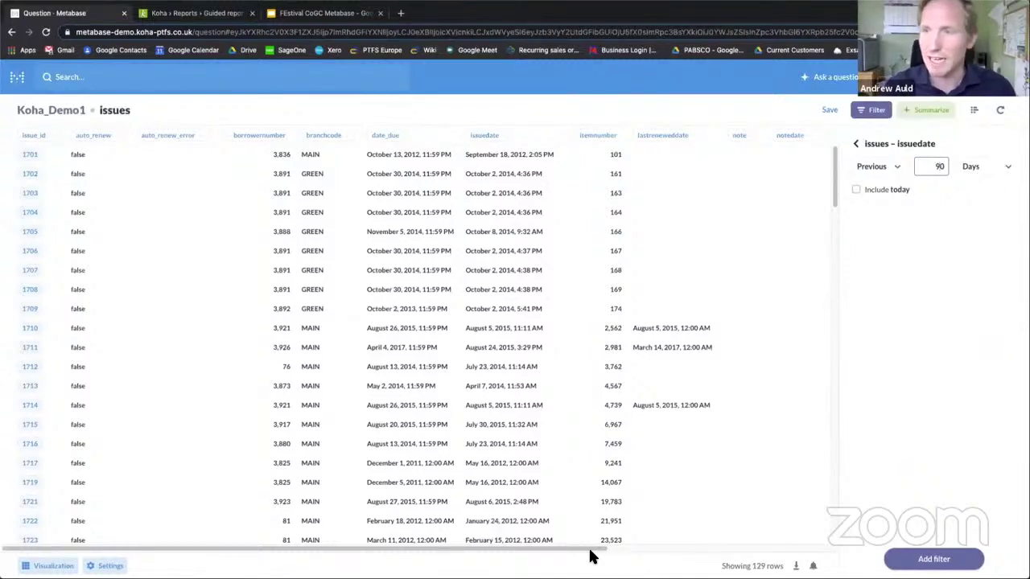
left_click(856, 190)
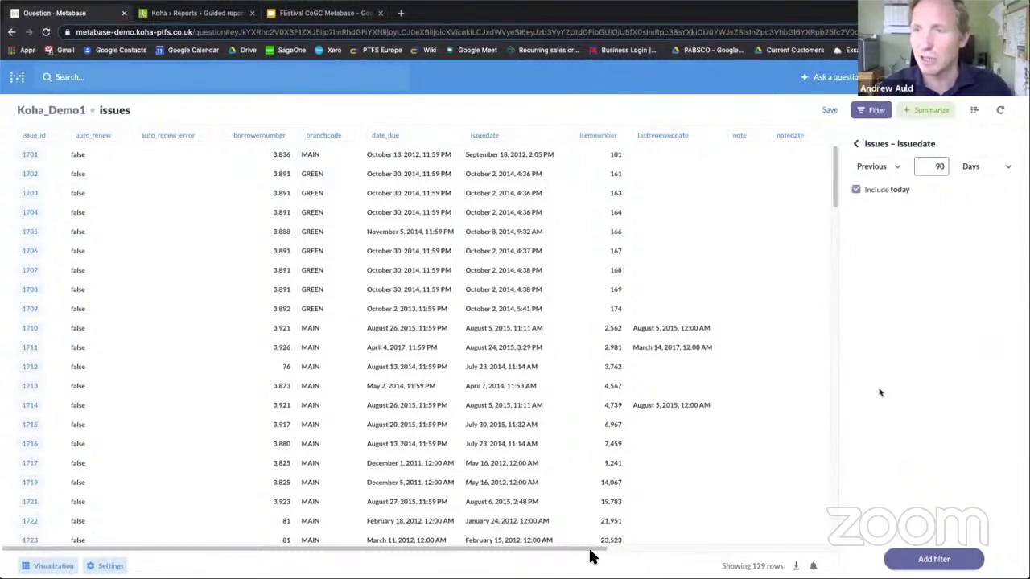
left_click(933, 561)
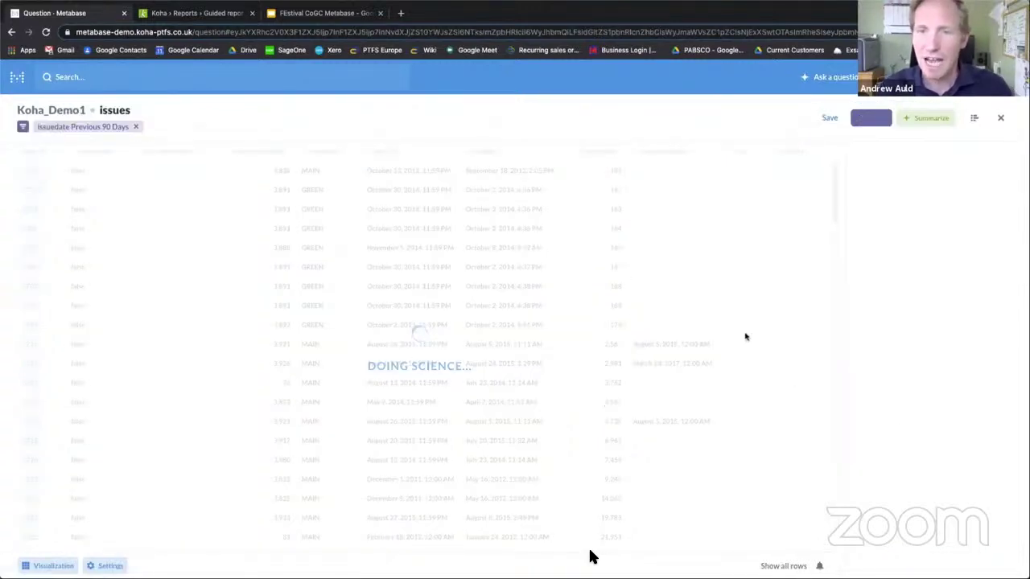
- Summarize the filtered issues as a count of rows grouped by branchcode and visualize it as a pie chart
left_click(934, 119)
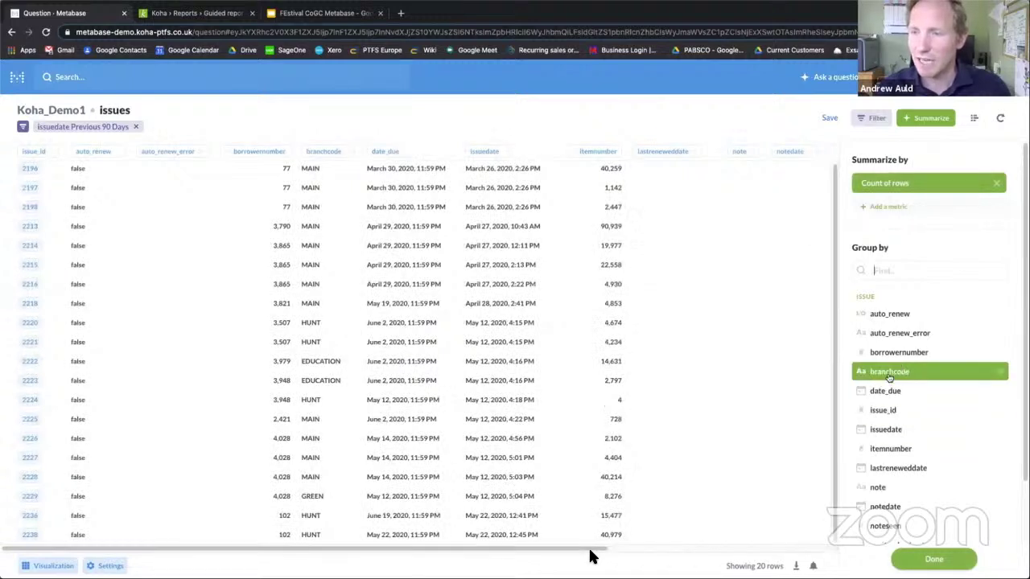
left_click(889, 372)
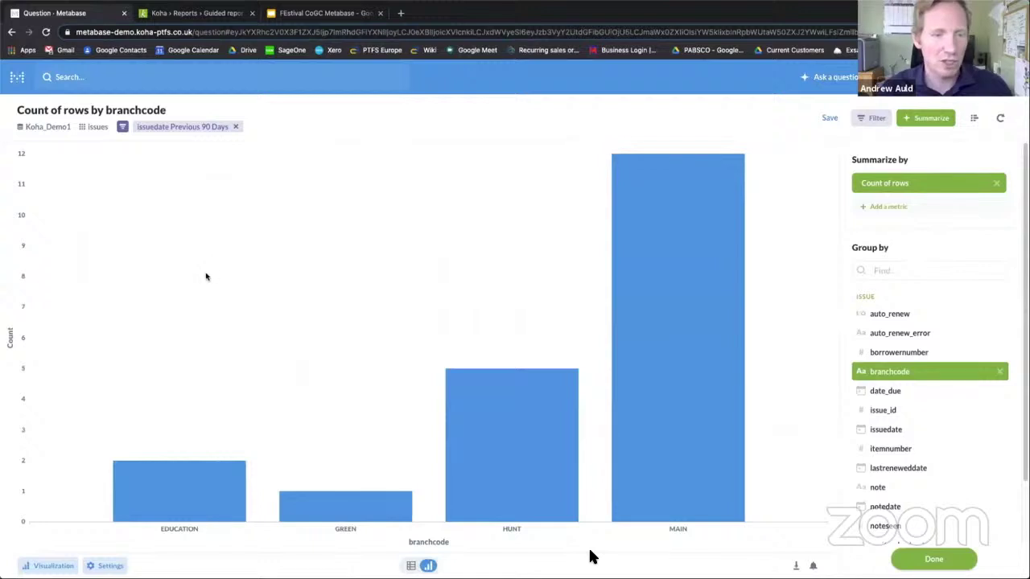
left_click(50, 566)
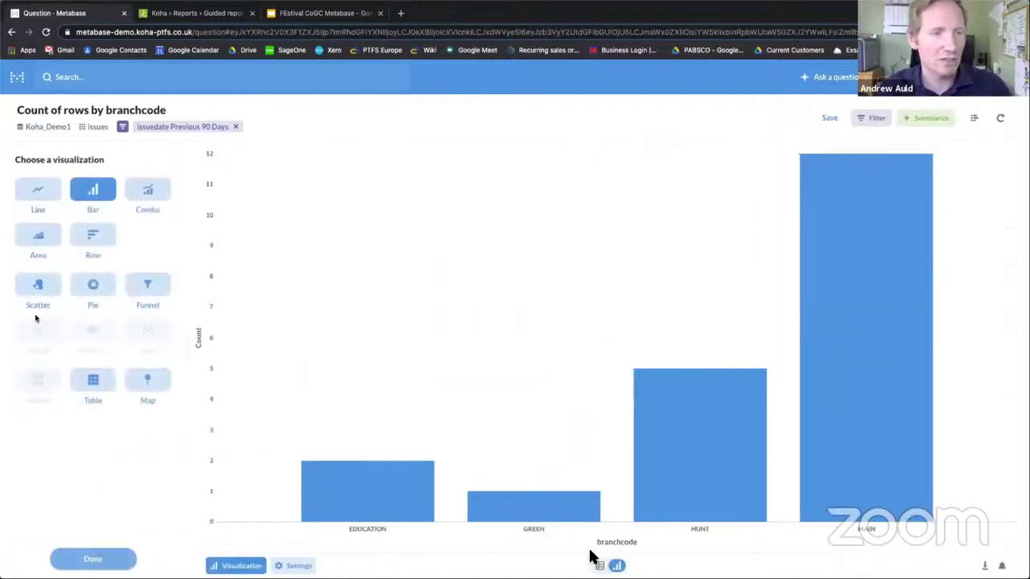
left_click(91, 286)
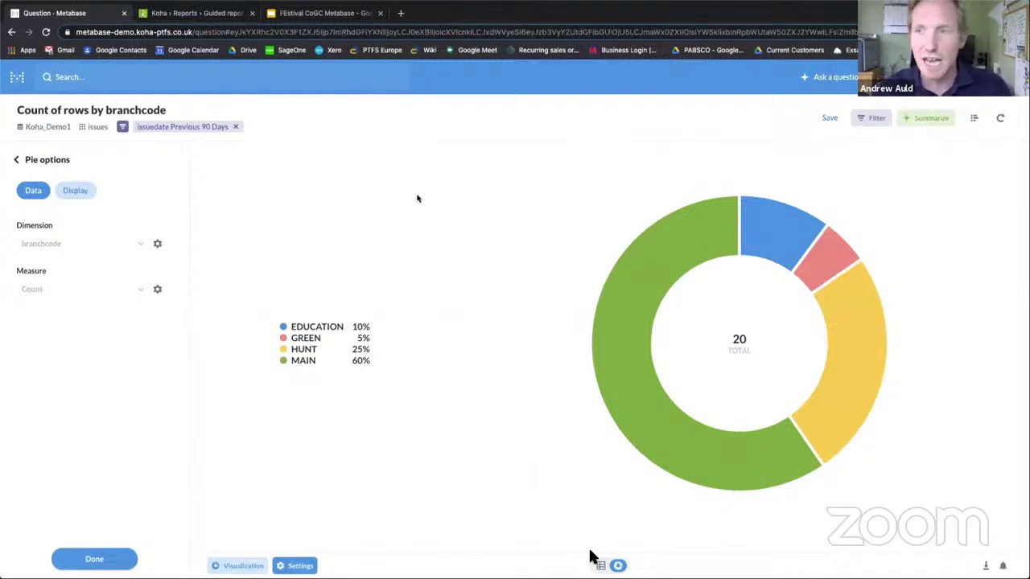
- Save the question as "Issues in 90 days by branch" in the personal collection
left_click(827, 118)
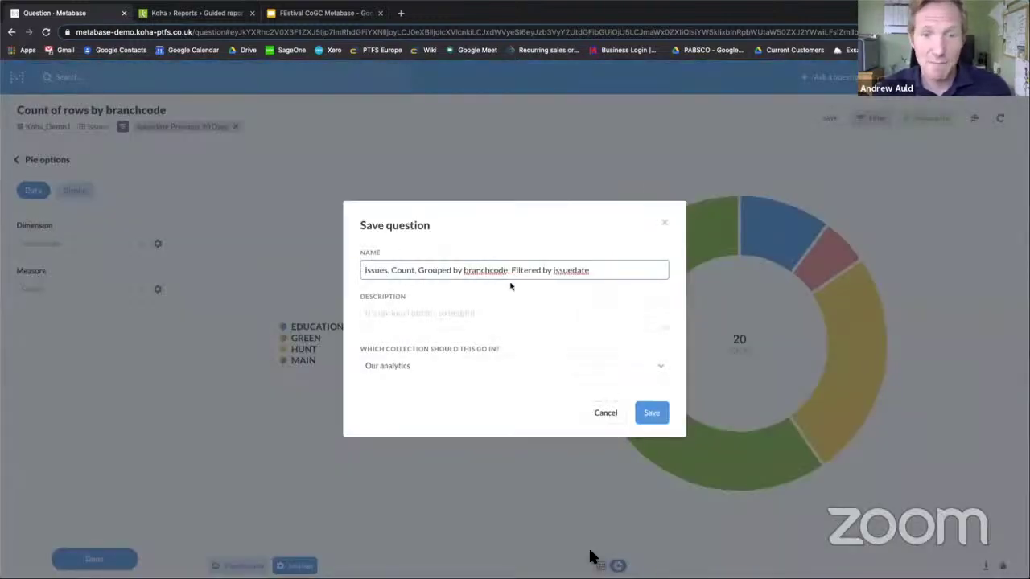
left_click_drag(605, 272, 515, 271)
key("super+a")
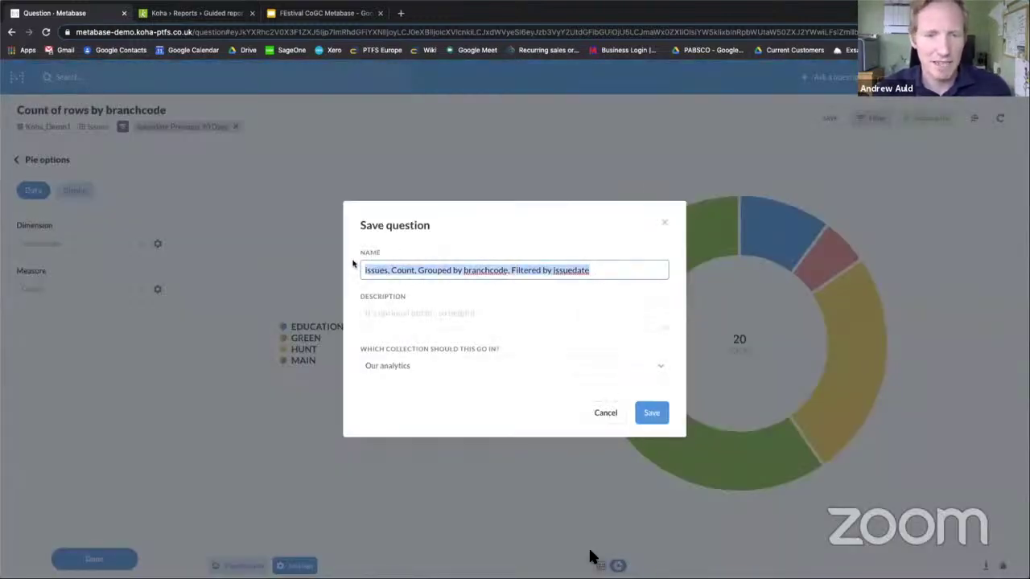
type("Issues")
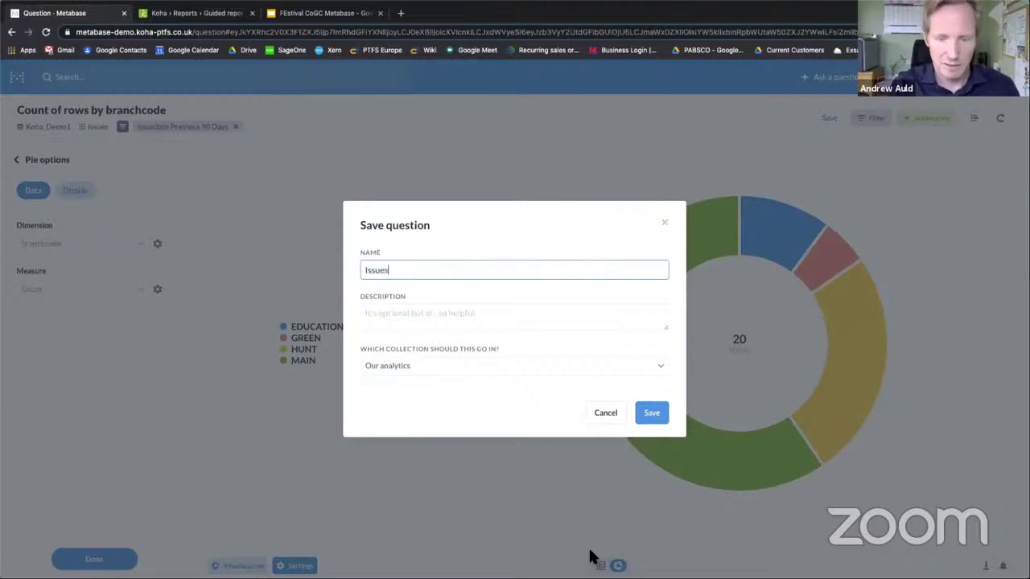
type(" in 90 days")
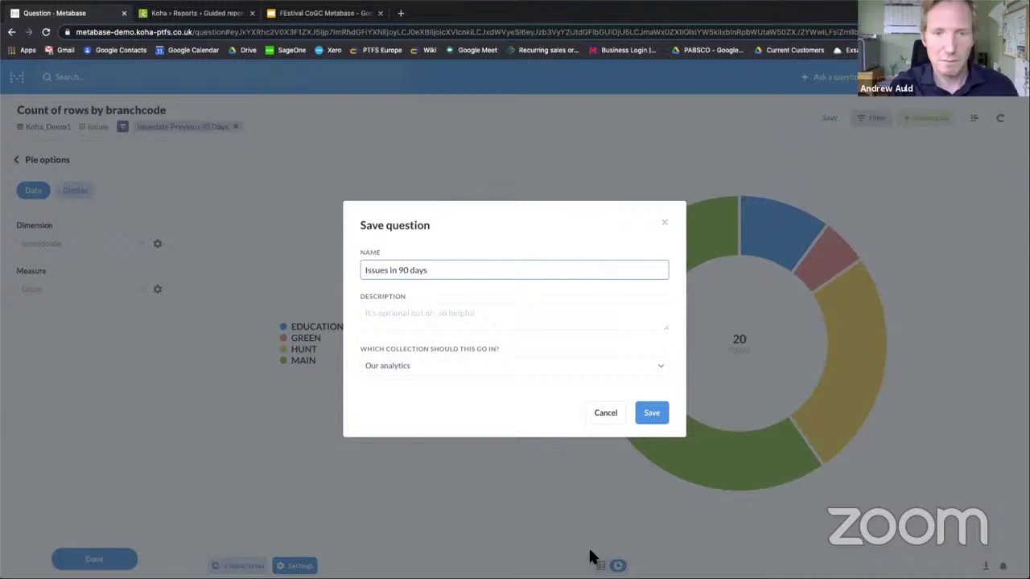
type("s bby branch")
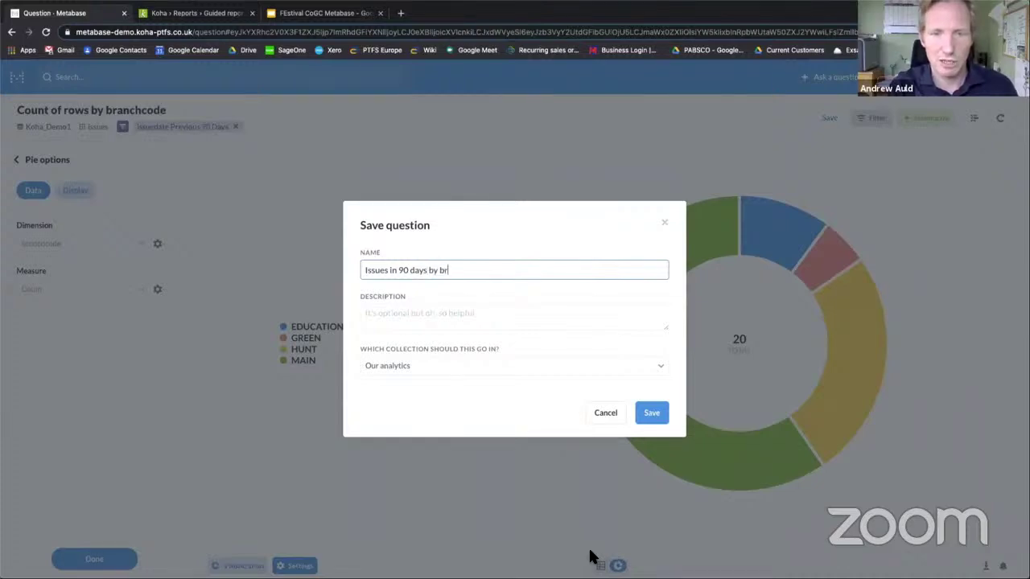
left_click(660, 366)
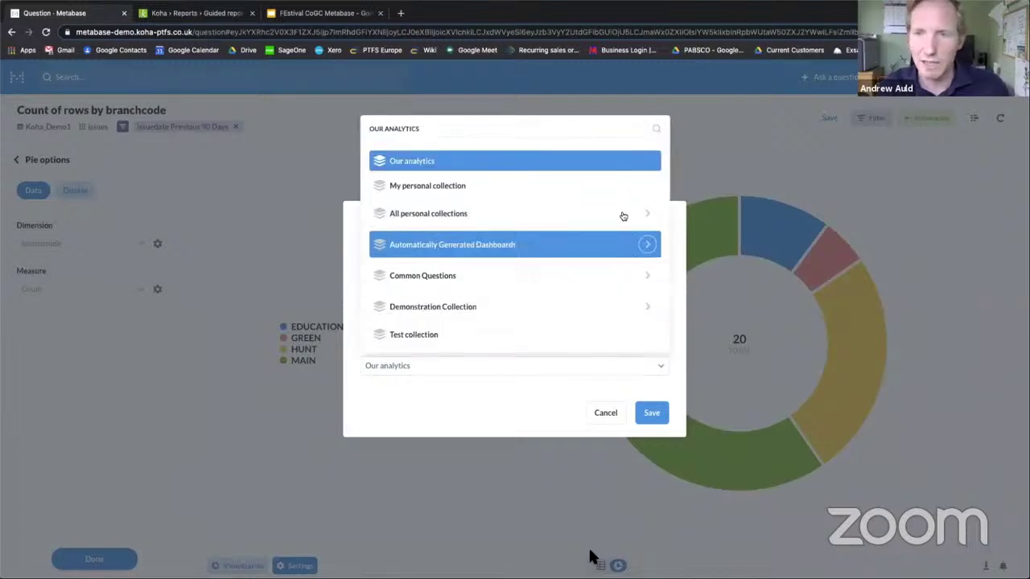
left_click(589, 186)
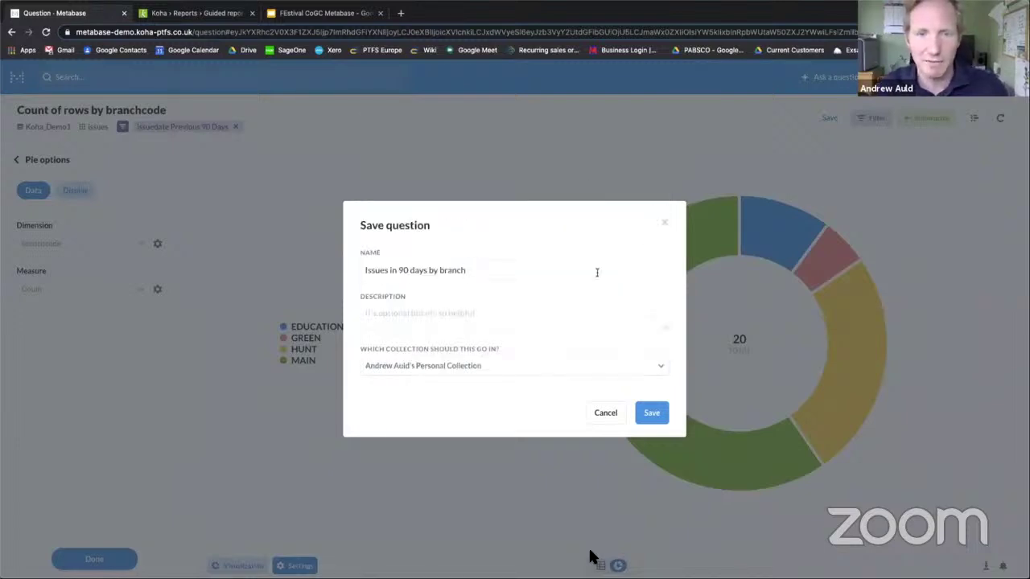
left_click(656, 414)
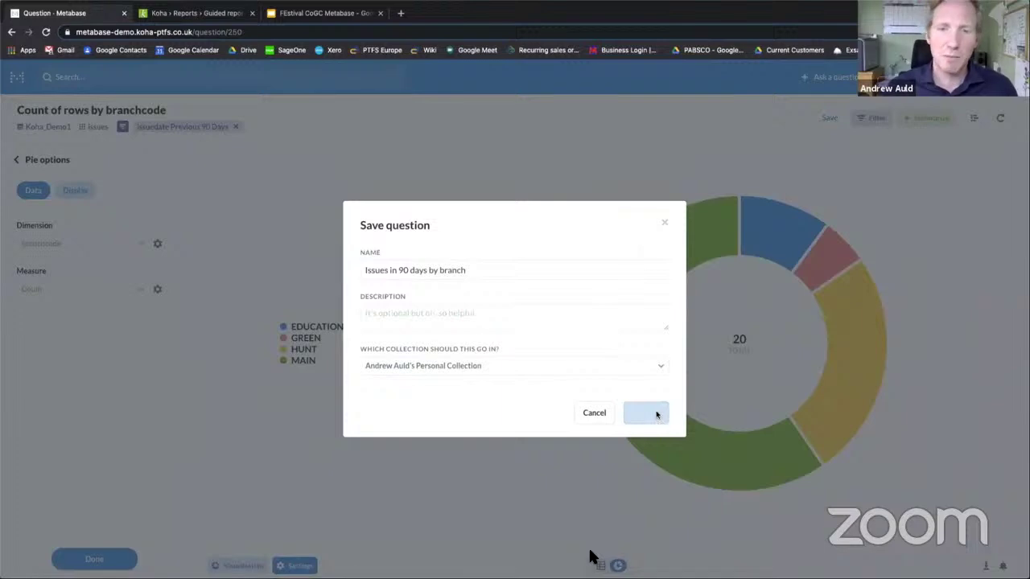
- Add the saved question to the test dashboard in the personal collection and enlarge its card to show the whole pie chart and legend
left_click(424, 337)
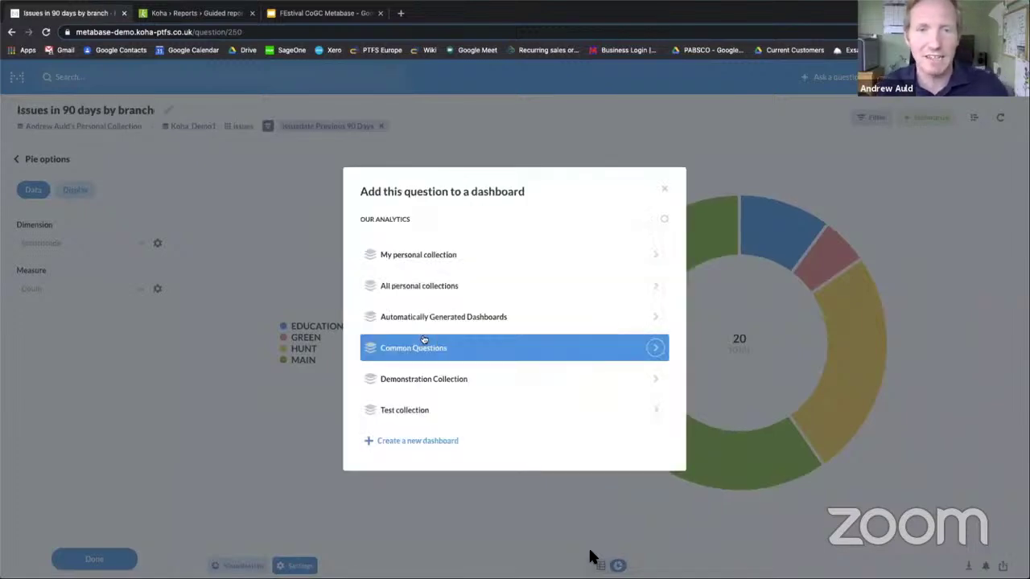
left_click(653, 255)
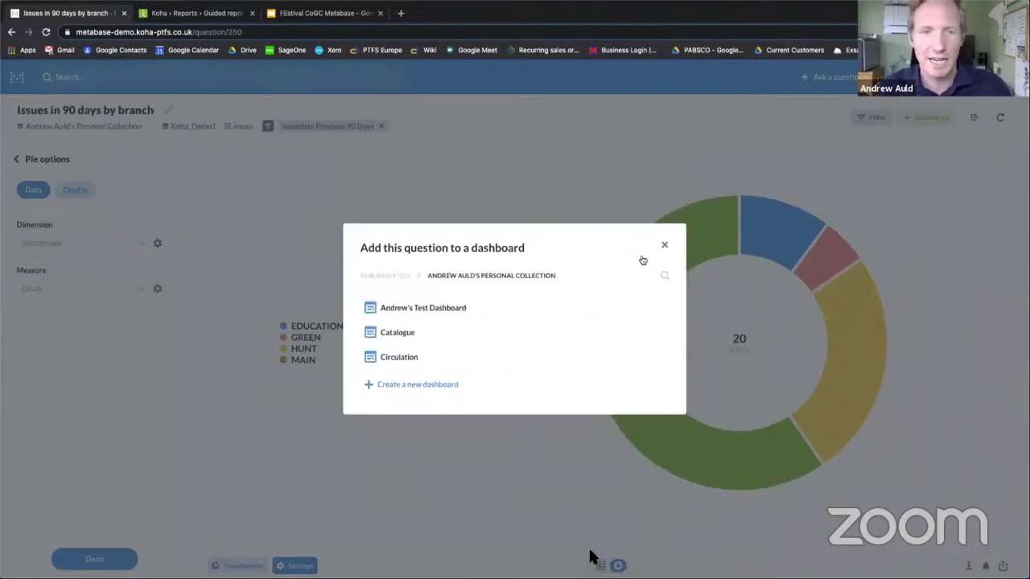
left_click(413, 309)
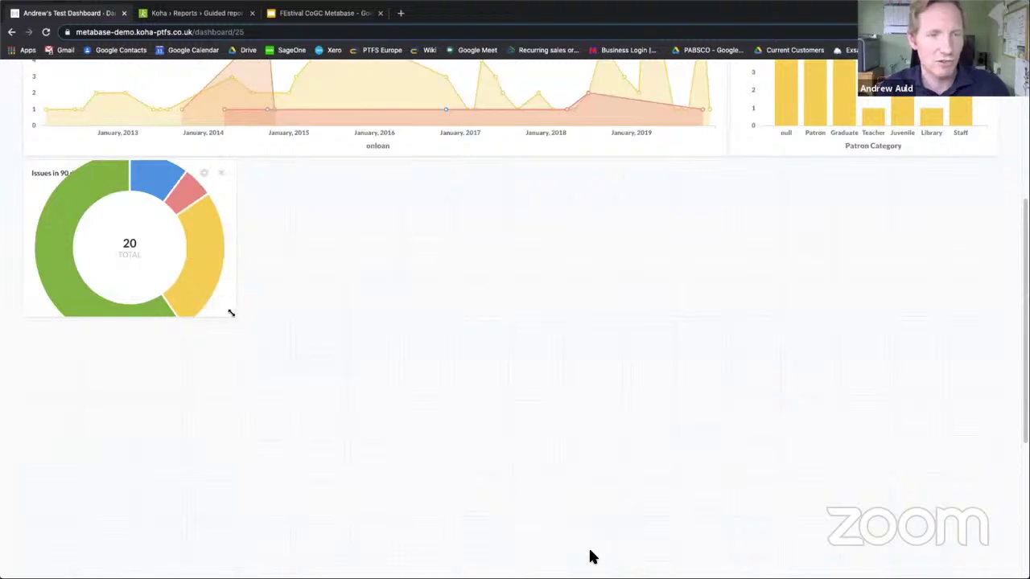
left_click_drag(231, 313, 343, 517)
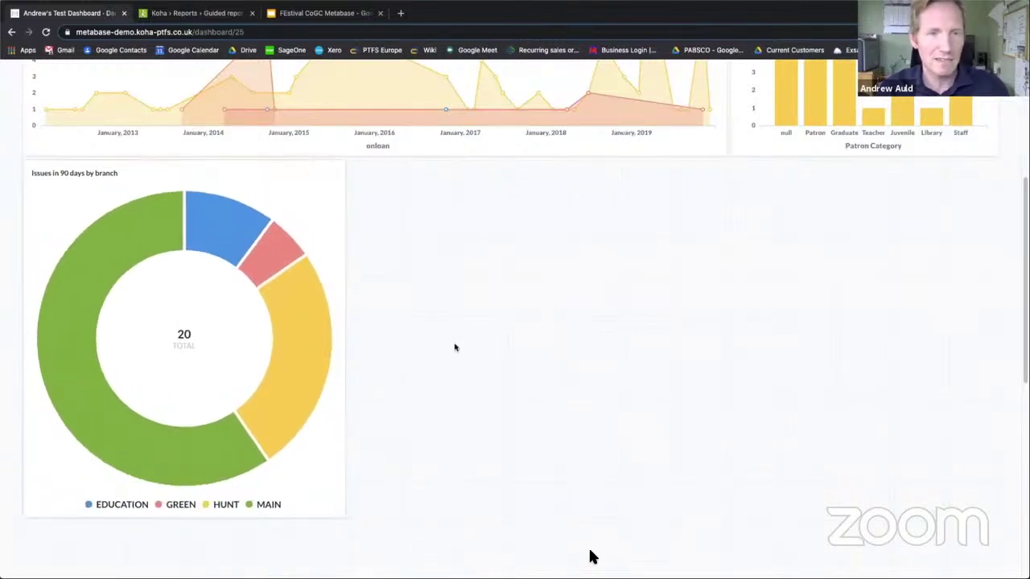
scroll(660, 286, "up", 4)
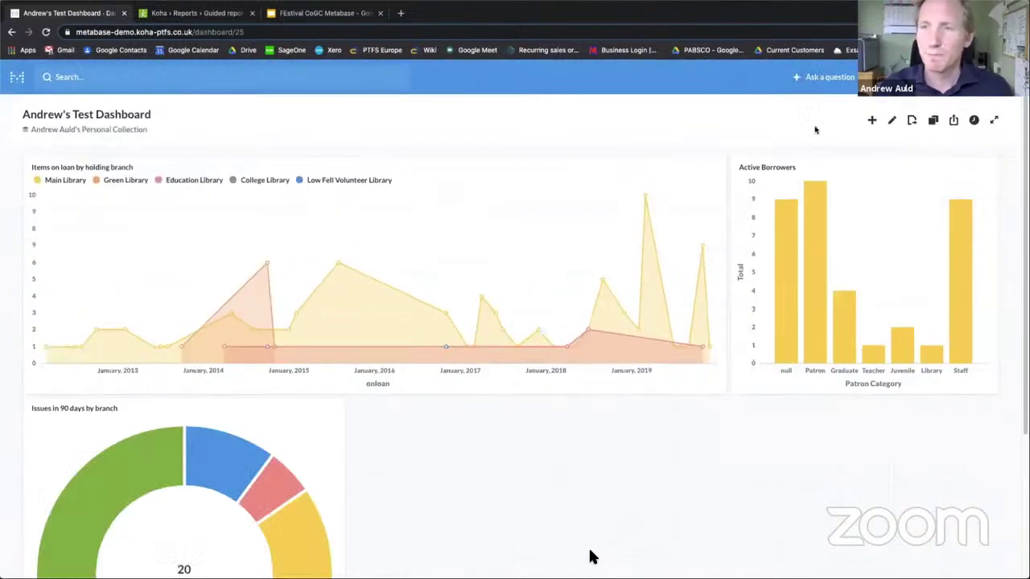
- Start a new native query question against the Koha_Demo1 database, dismissing the dashboard prompt
left_click(822, 77)
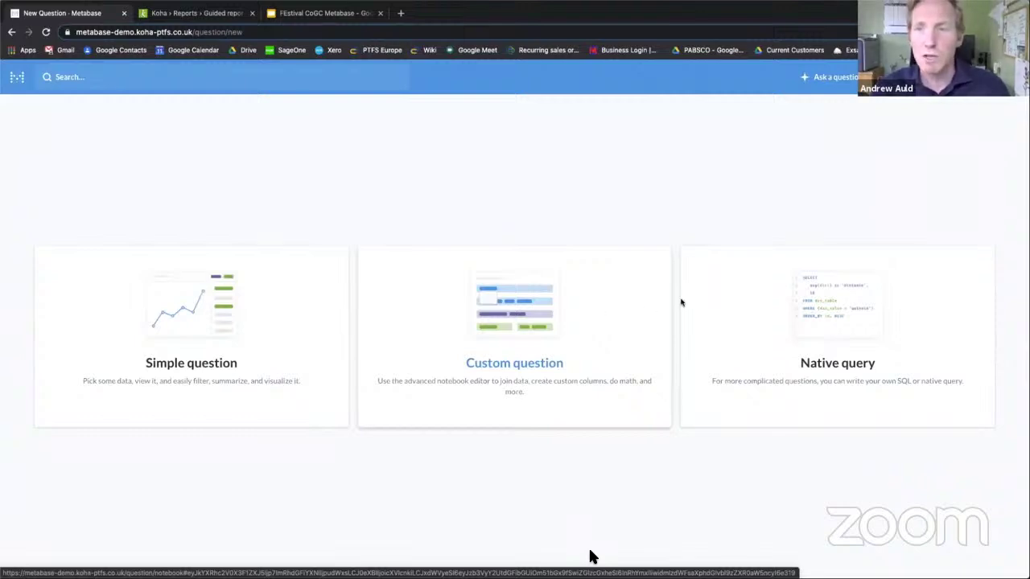
left_click(795, 308)
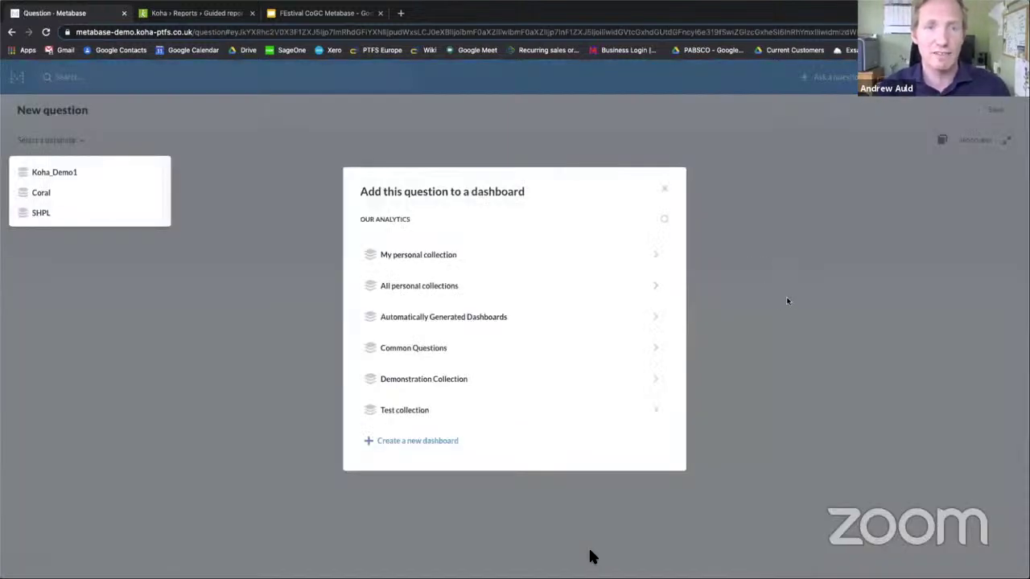
left_click(664, 190)
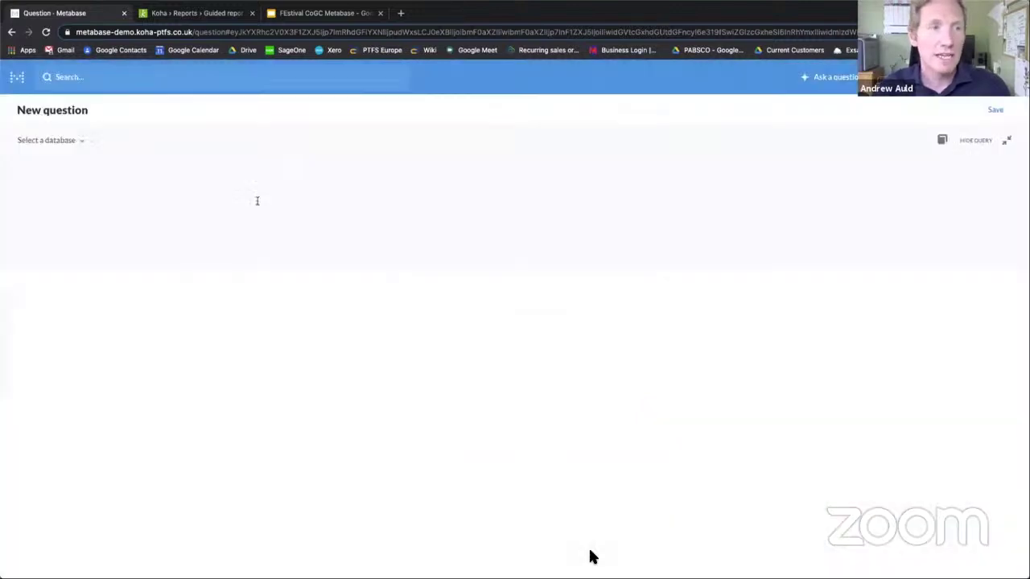
left_click(62, 145)
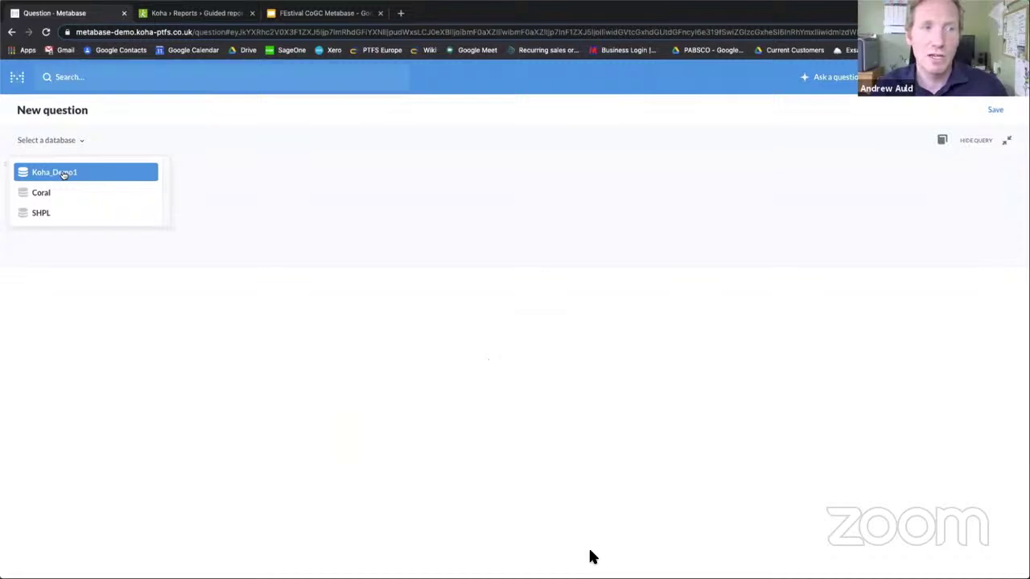
left_click(63, 174)
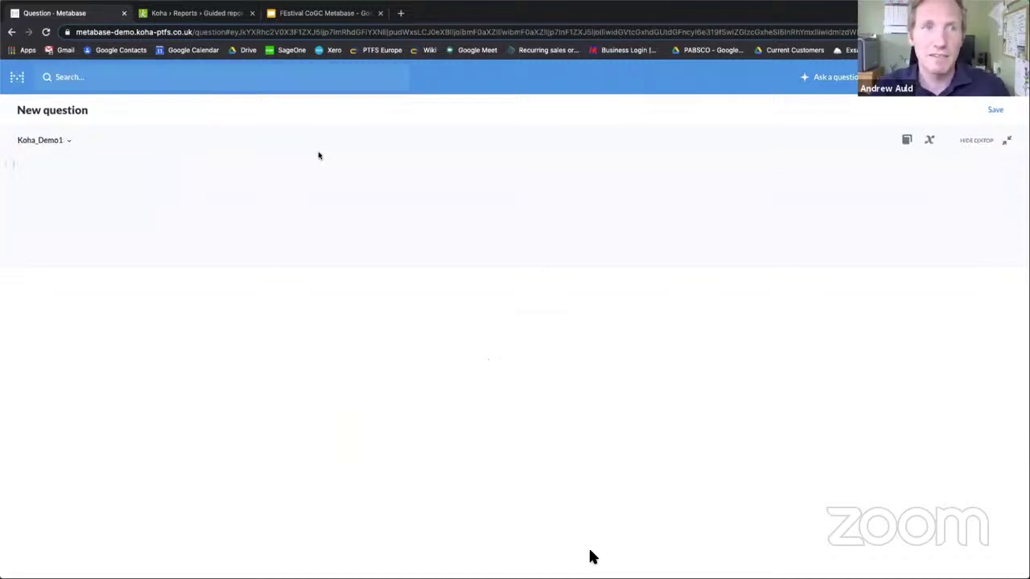
- Switch to Koha and copy the entire SQL of the HOLDS TO PULL - ALL LIBRARIES report
left_click(208, 14)
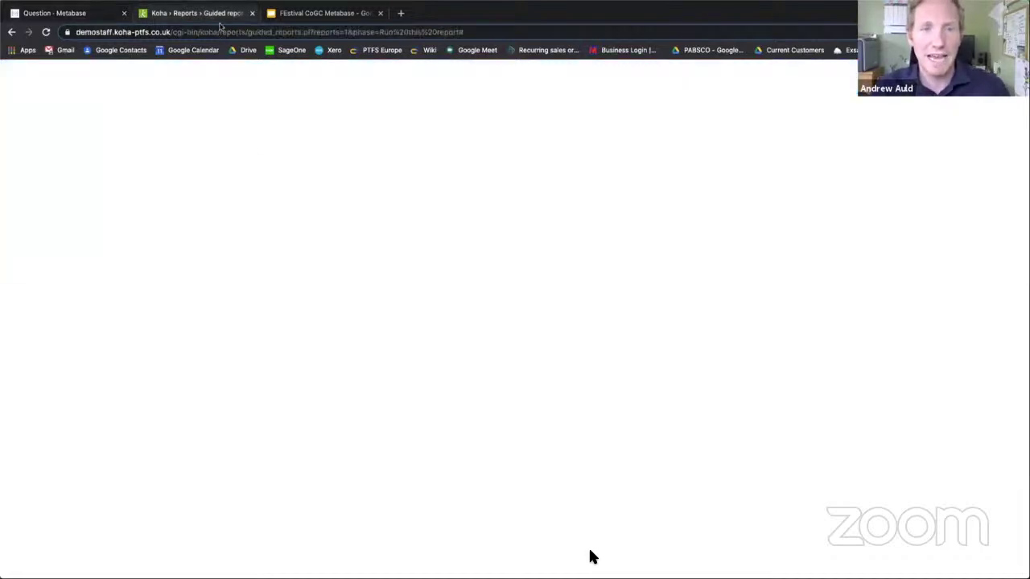
key("Page_Up")
key("Page_Up")
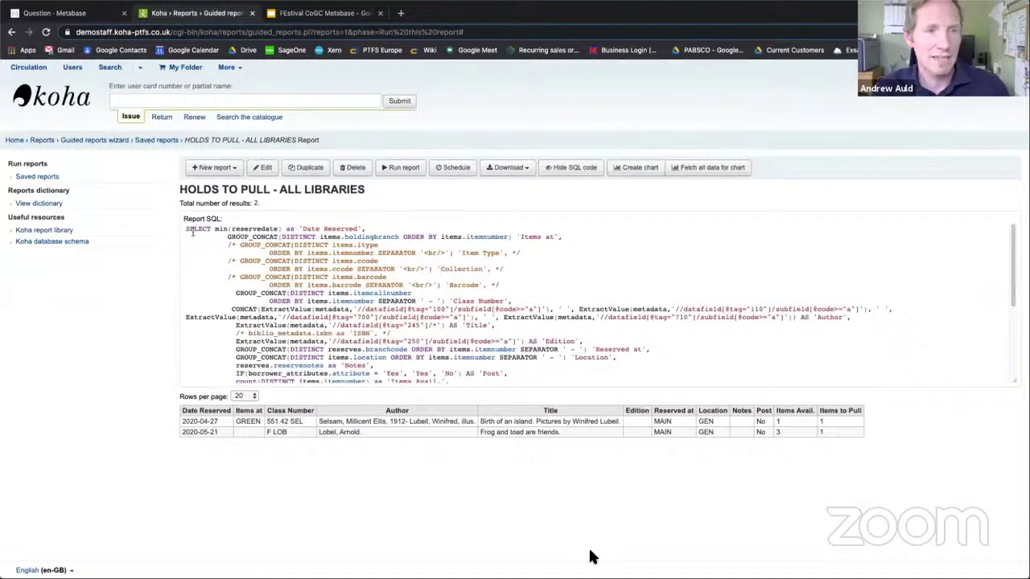
left_click_drag(191, 230, 465, 379)
scroll(418, 287, "down", 3)
scroll(420, 293, "down", 5)
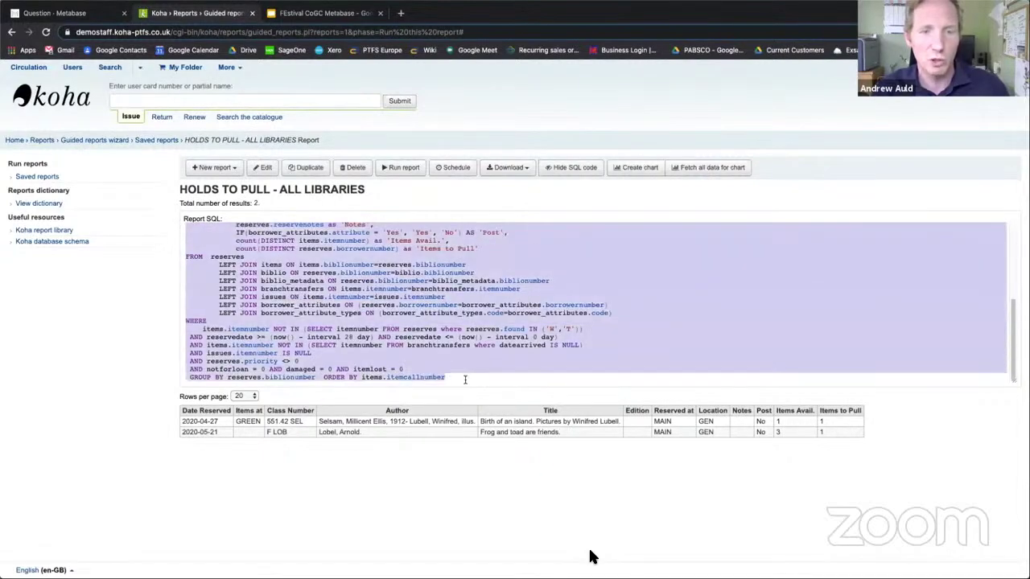
right_click(394, 347)
left_click(427, 421)
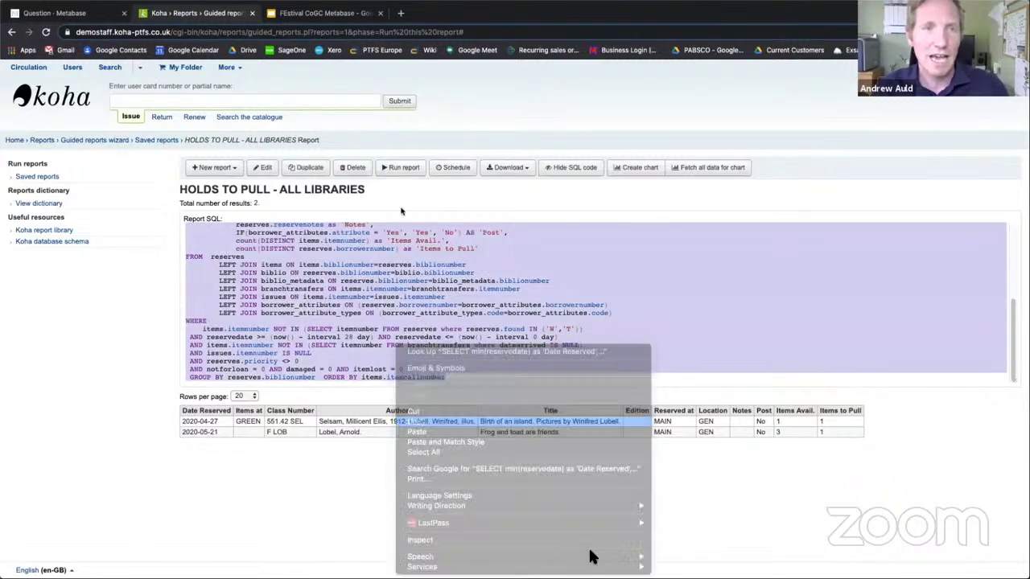
- Return to Metabase, paste the copied report SQL into the new native query and run it
left_click(109, 13)
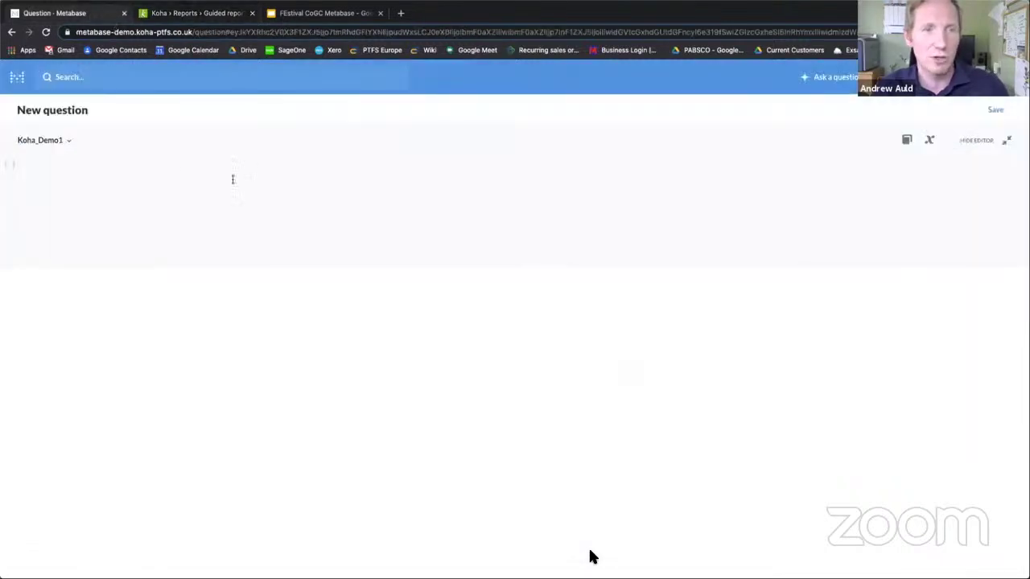
right_click(177, 169)
left_click(220, 240)
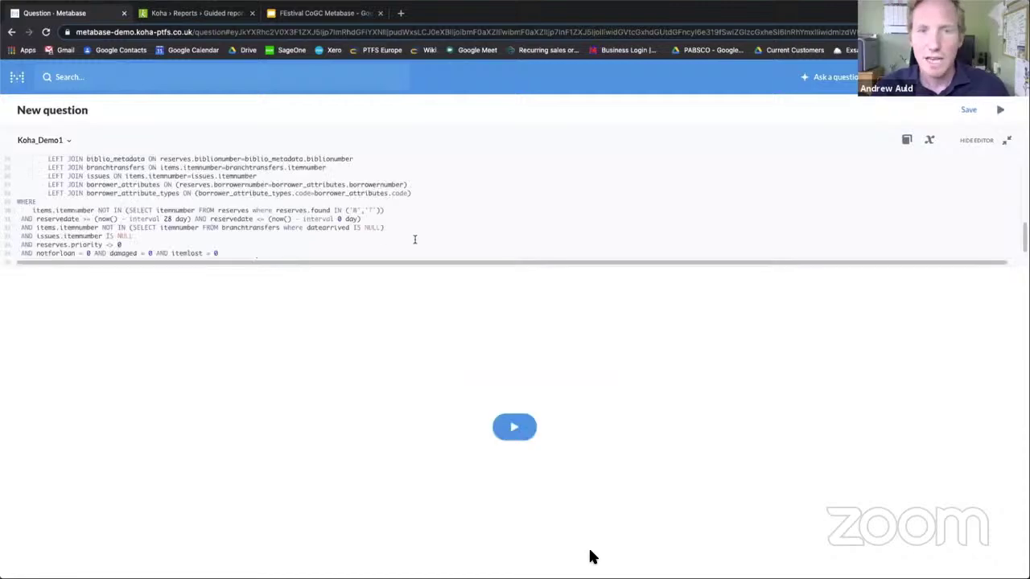
left_click(516, 420)
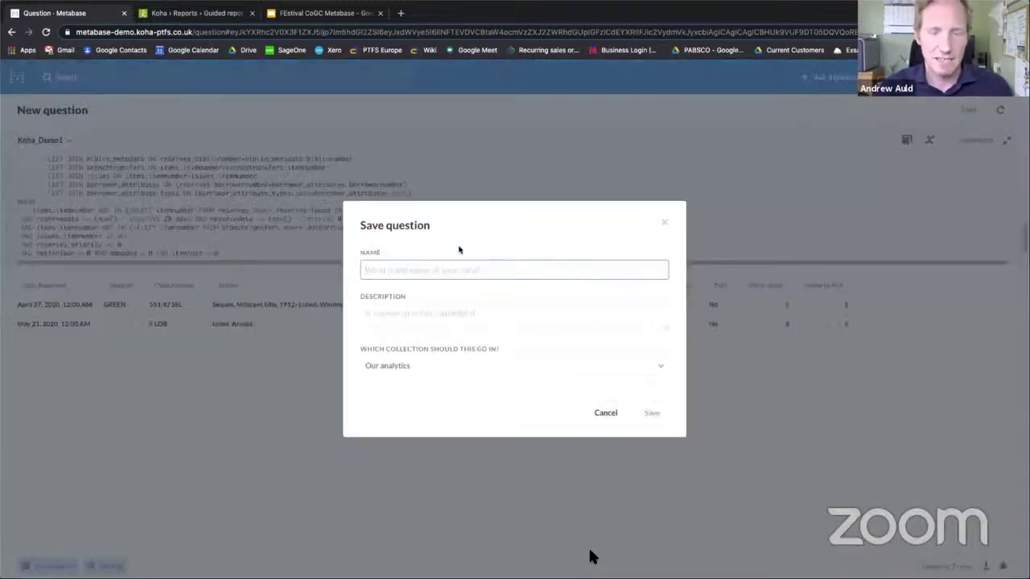
- Save the native query as "Holds to pull" in the personal collection
type("Holds to pu")
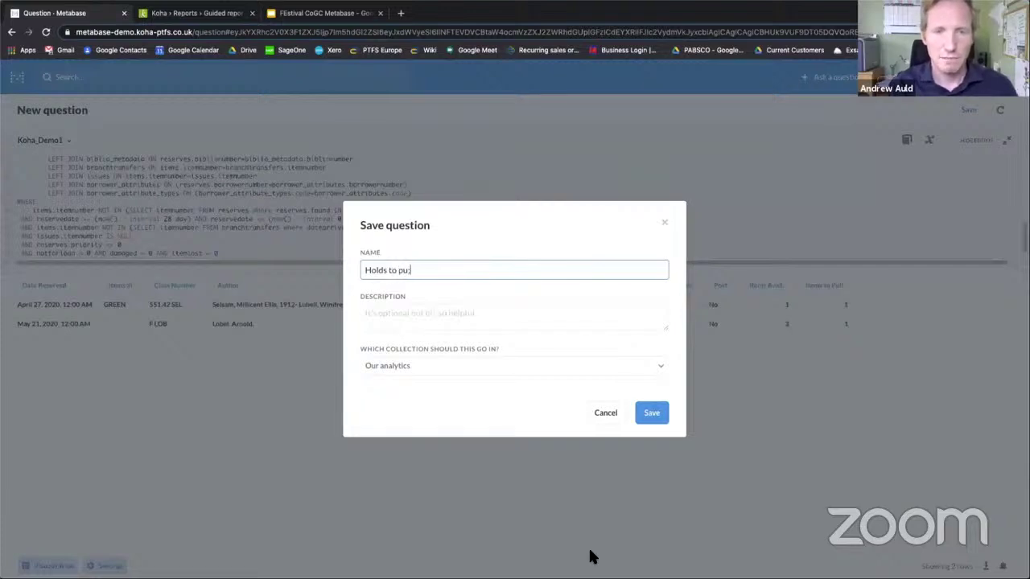
type("ll")
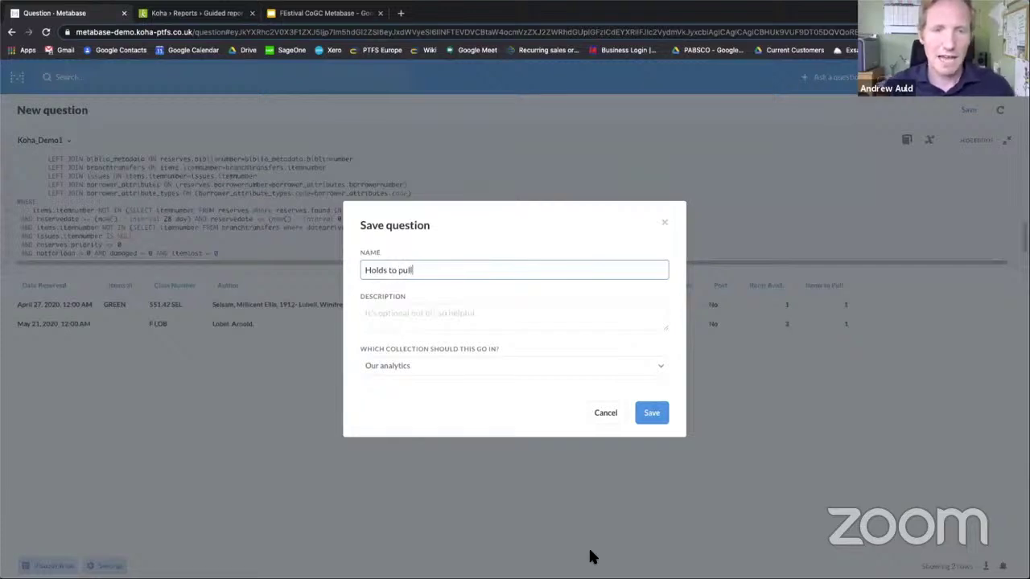
left_click(657, 367)
left_click(644, 191)
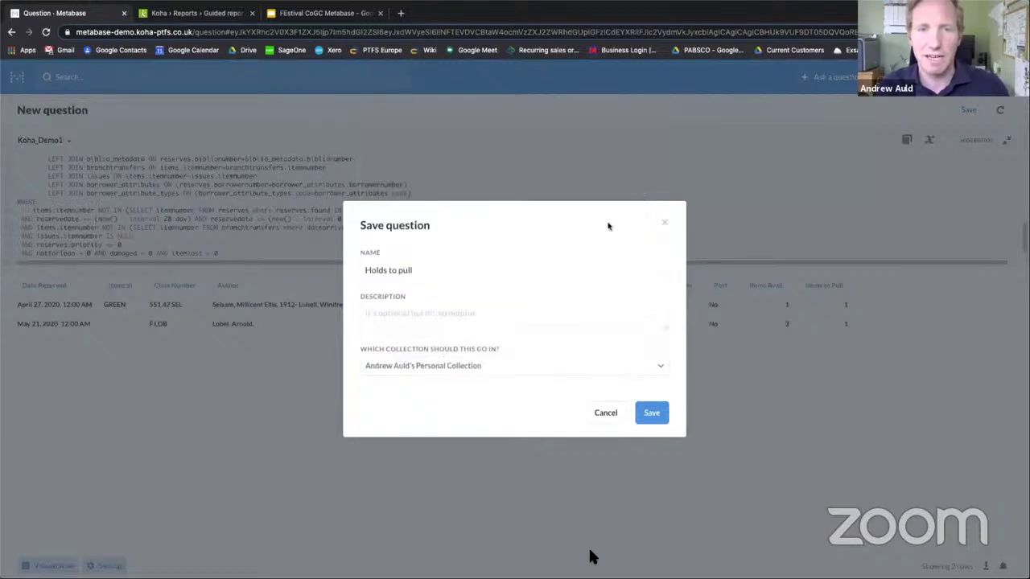
left_click(664, 411)
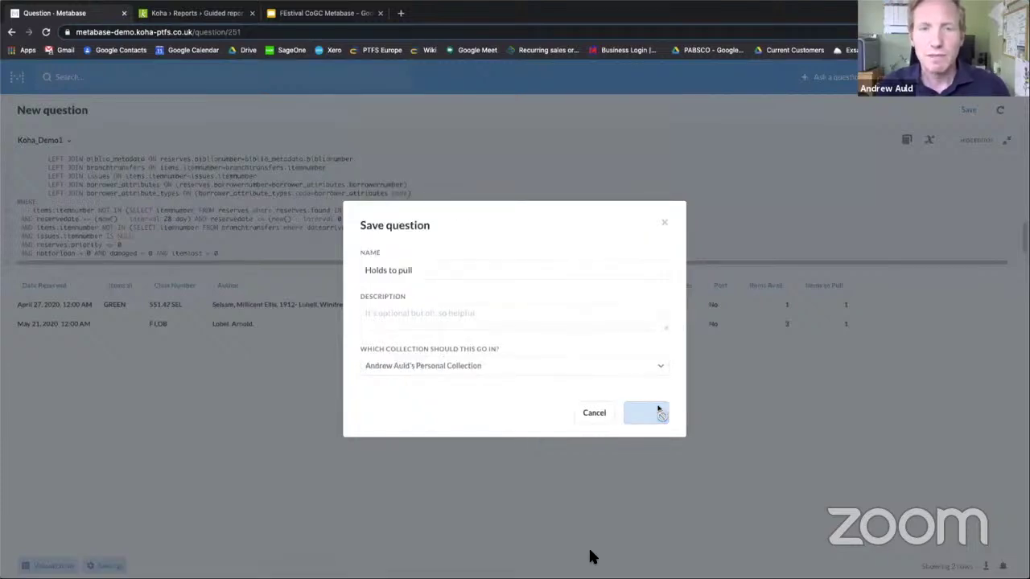
- Add the "Holds to pull" question to a dashboard, browsing the personal collection for the target dashboard
left_click(435, 333)
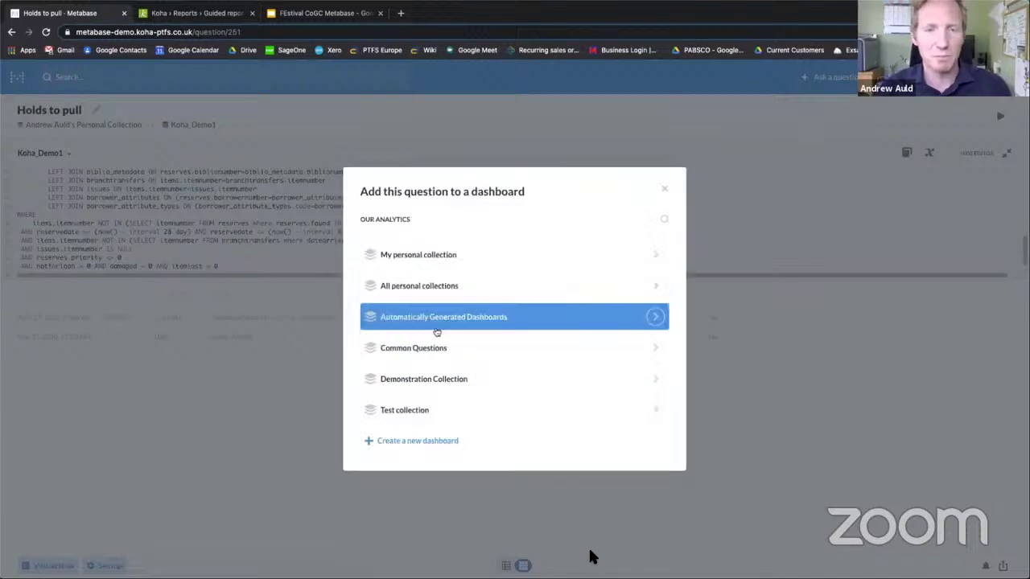
left_click(654, 255)
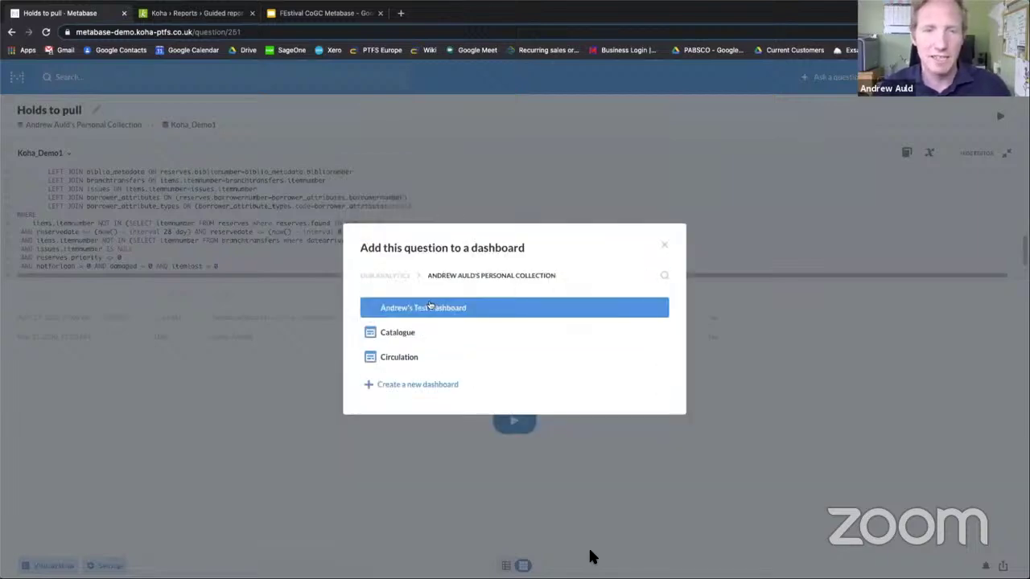